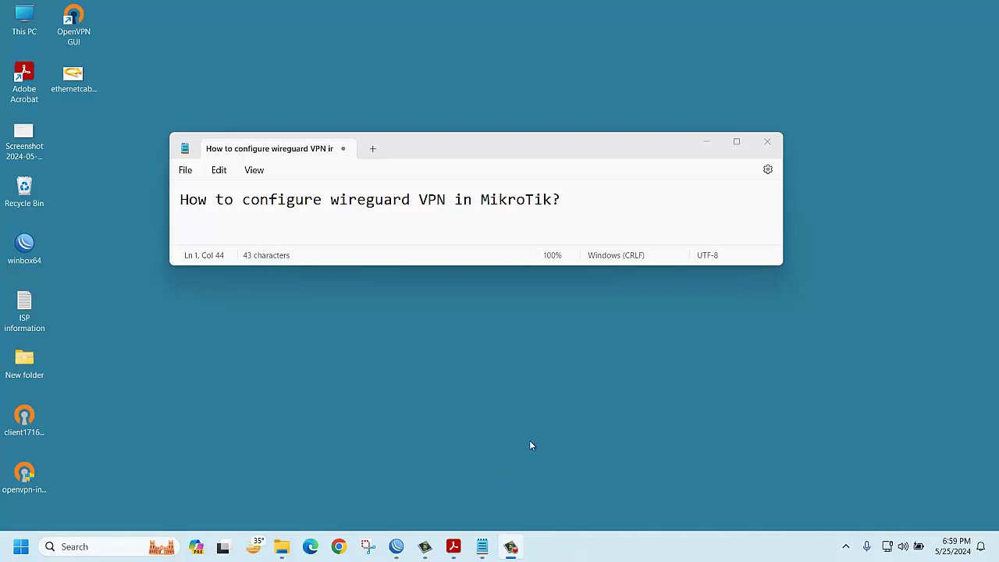
Minimize the notes window, switch to Adobe Acrobat and read the WireGuard basics at the start of the guide
{"action": "left_click", "coordinate": [707, 143]}
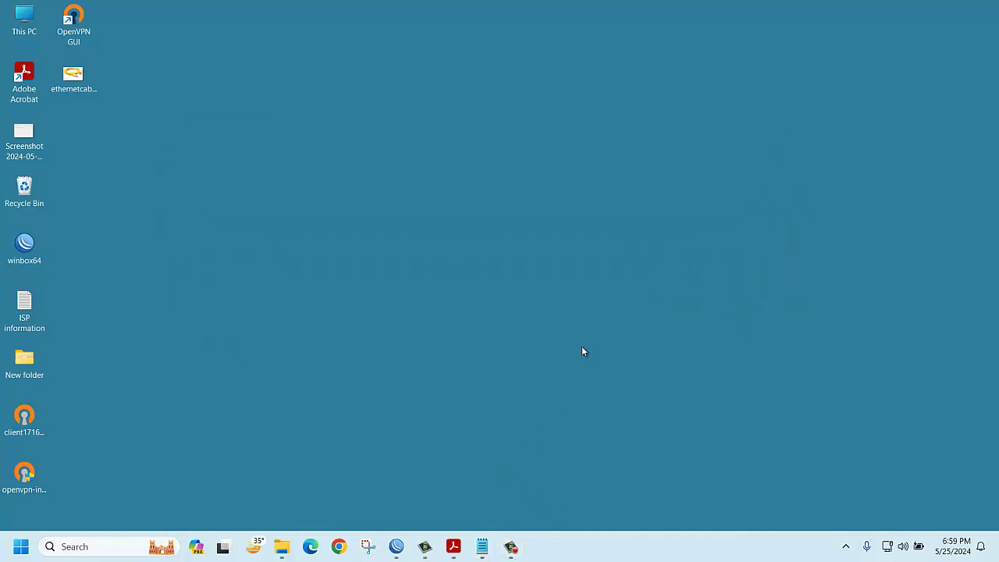
{"action": "left_click", "coordinate": [454, 545]}
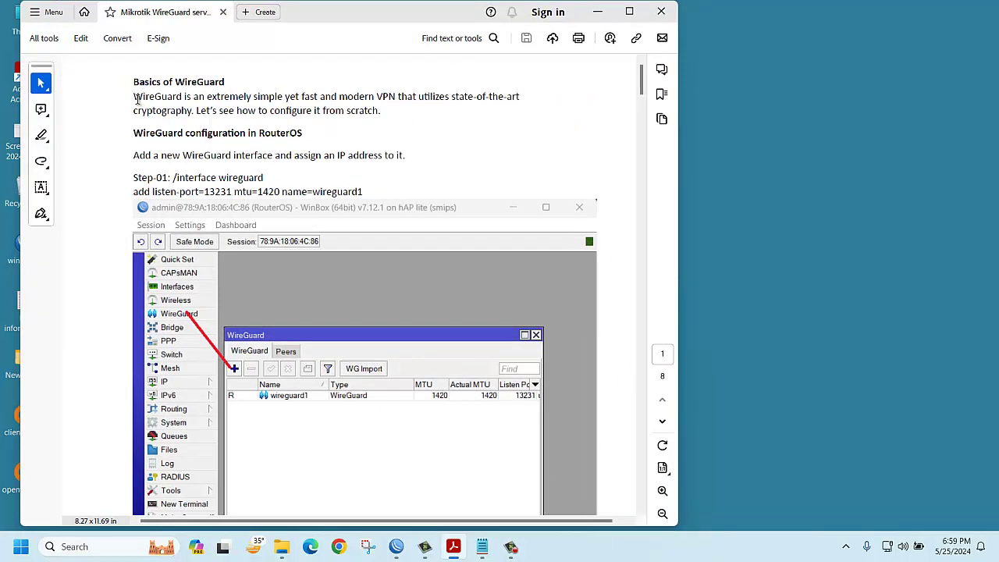
{"action": "left_click_drag", "start_coordinate": [135, 97], "coordinate": [204, 116]}
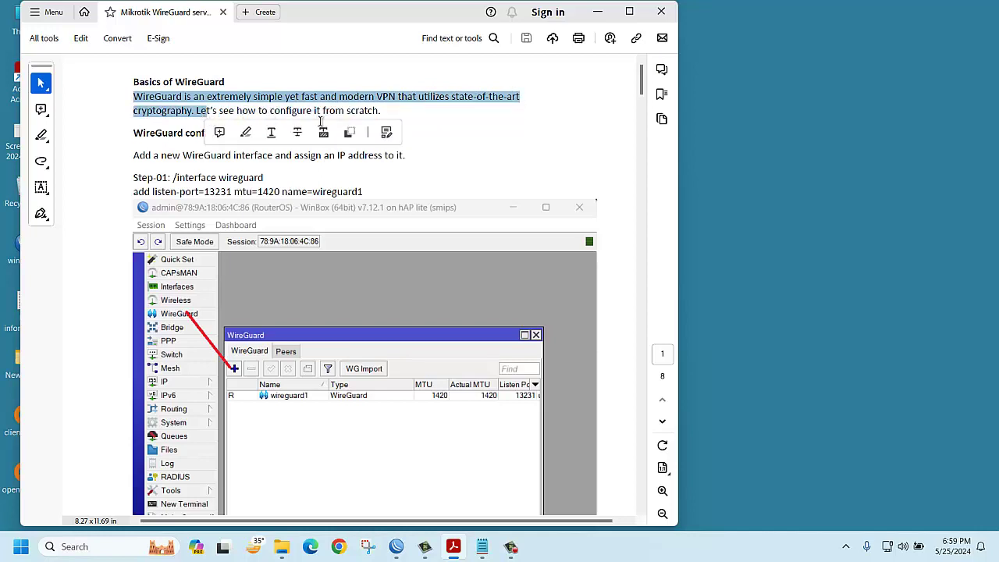
{"action": "left_click", "coordinate": [456, 133]}
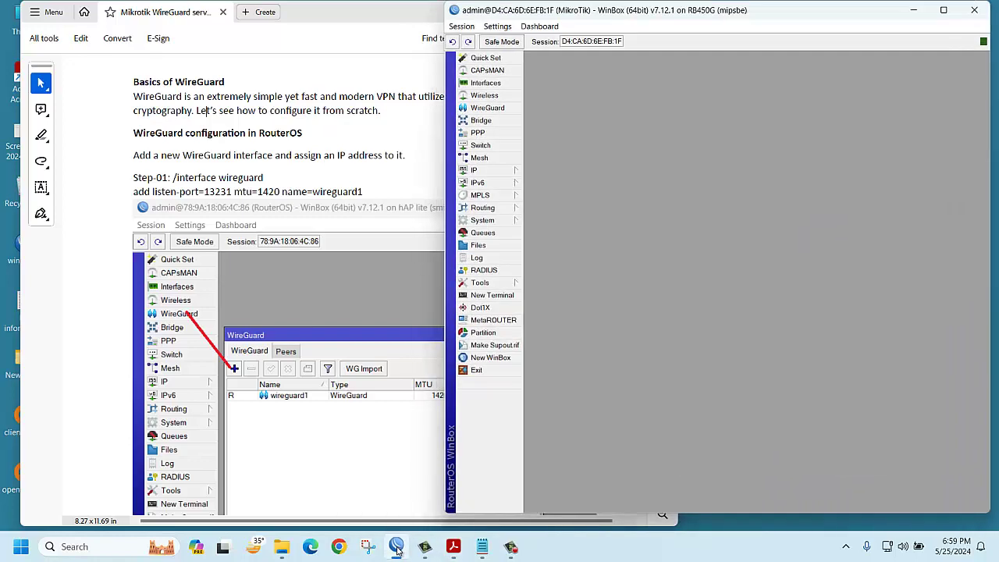
Switch to WinBox, fit its window beside the guide, and add a WireGuard interface with the default settings
{"action": "left_click", "coordinate": [397, 546]}
{"action": "left_click_drag", "start_coordinate": [595, 11], "coordinate": [630, 11]}
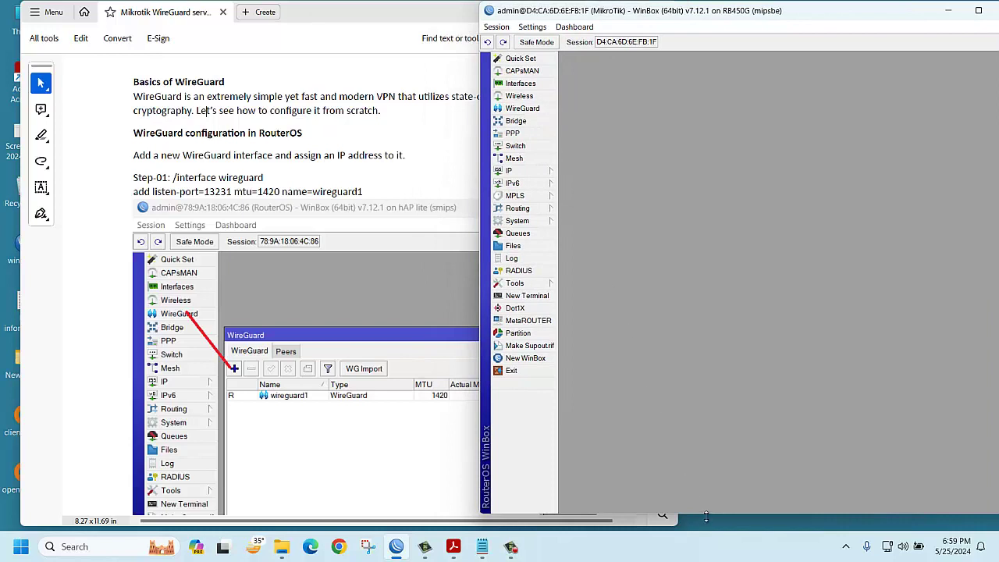
{"action": "left_click_drag", "start_coordinate": [706, 516], "coordinate": [707, 531]}
{"action": "left_click", "coordinate": [523, 108]}
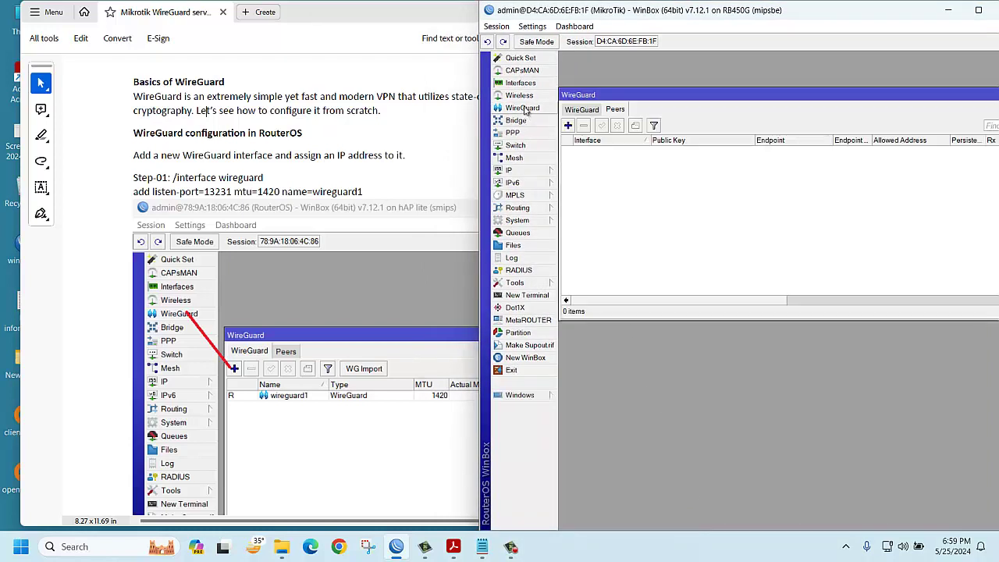
{"action": "left_click", "coordinate": [582, 110]}
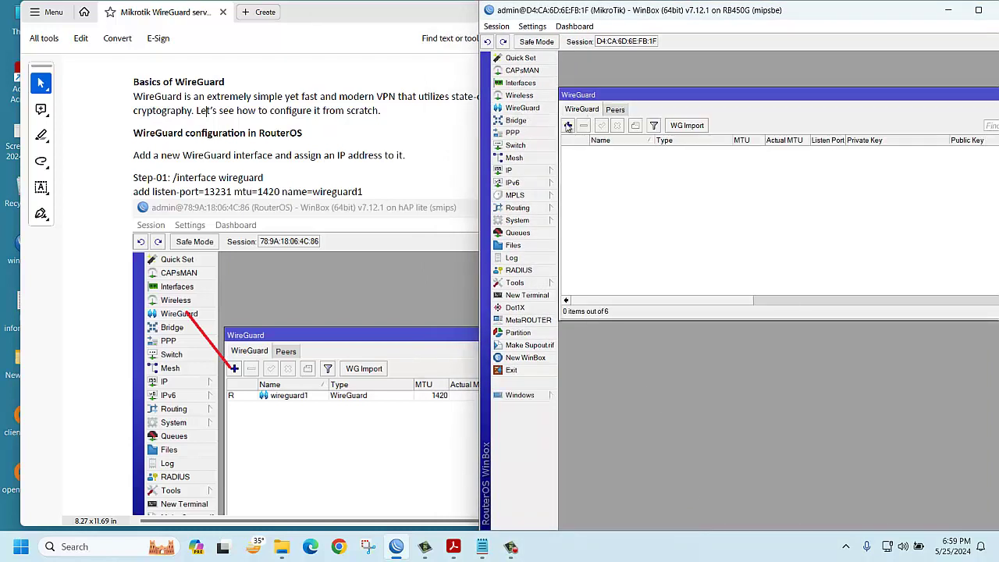
{"action": "left_click", "coordinate": [568, 125]}
{"action": "left_click", "coordinate": [965, 158]}
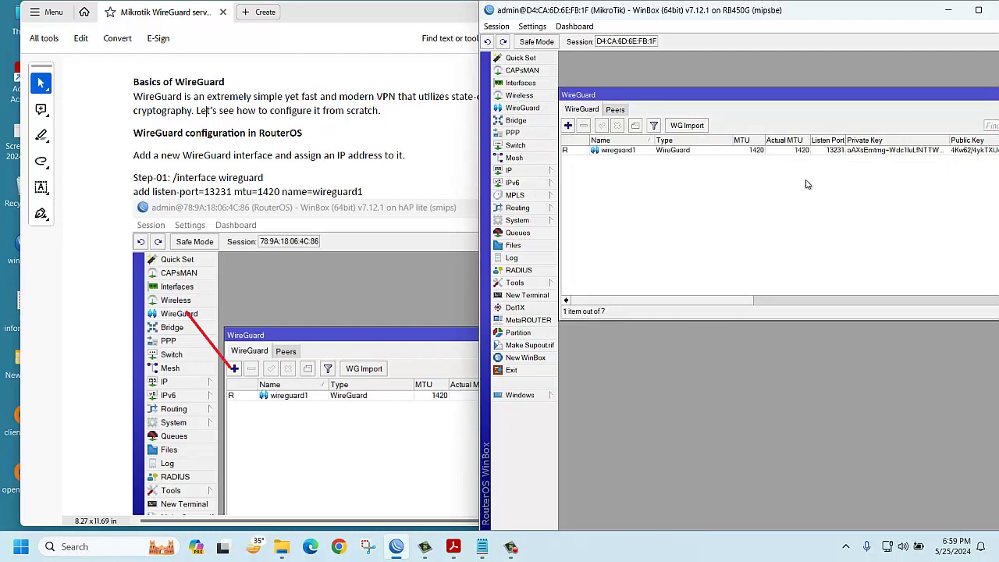
Following Step-02 of the guide, add the IP address 192.168.200.1/24 on interface wireguard1
{"action": "scroll", "coordinate": [319, 295], "scroll_direction": "down", "scroll_amount": 3}
{"action": "scroll", "coordinate": [318, 295], "scroll_direction": "down", "scroll_amount": 12}
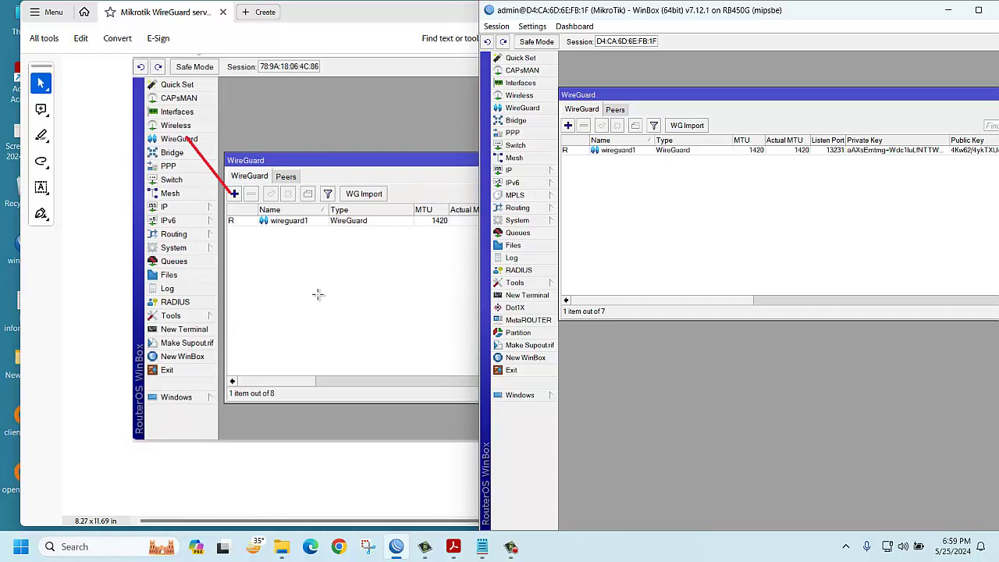
{"action": "scroll", "coordinate": [318, 299], "scroll_direction": "down", "scroll_amount": 2}
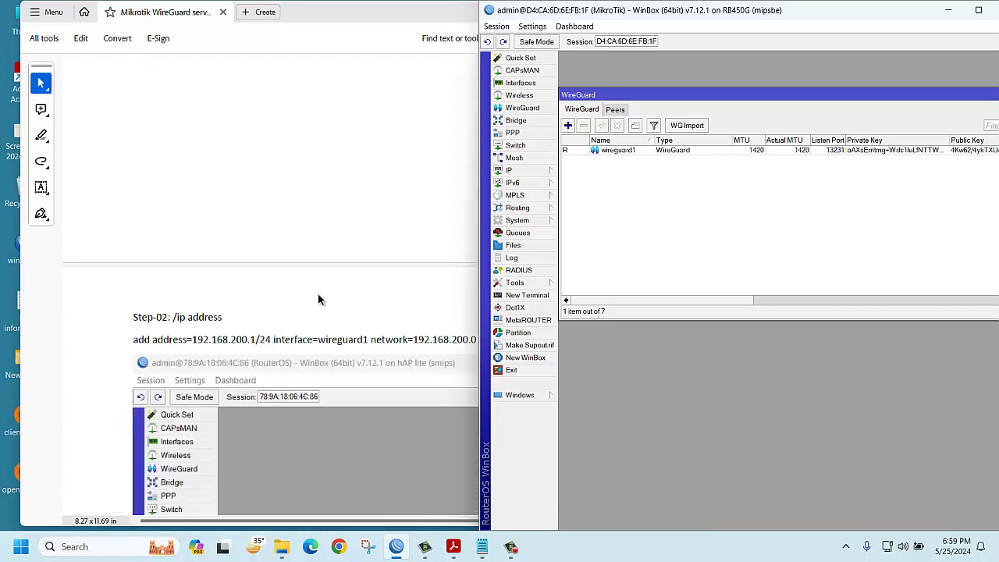
{"action": "left_click", "coordinate": [511, 170]}
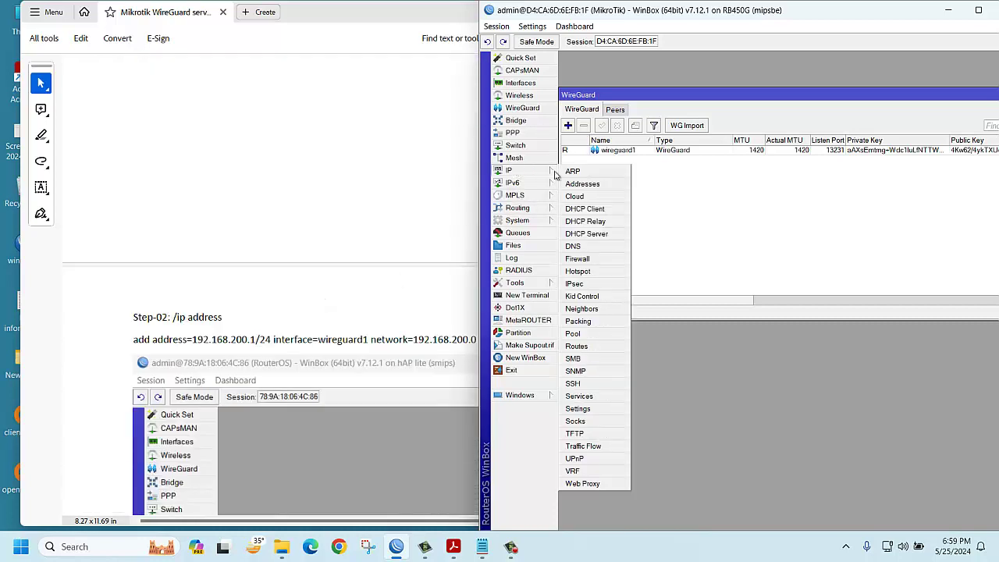
{"action": "left_click", "coordinate": [597, 187]}
{"action": "left_click", "coordinate": [657, 173]}
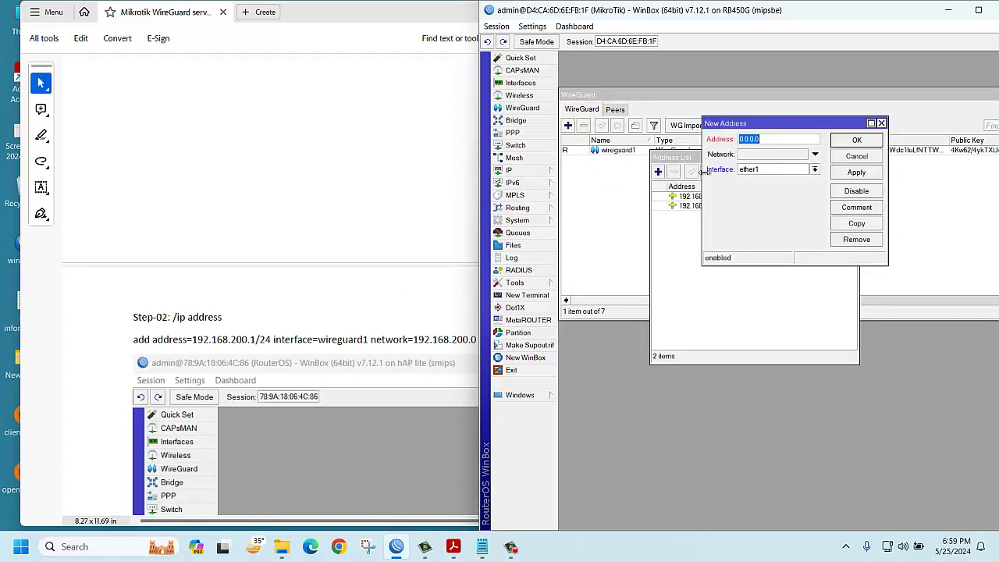
{"action": "type", "text": "192.168.200.1/24"}
{"action": "left_click", "coordinate": [793, 171]}
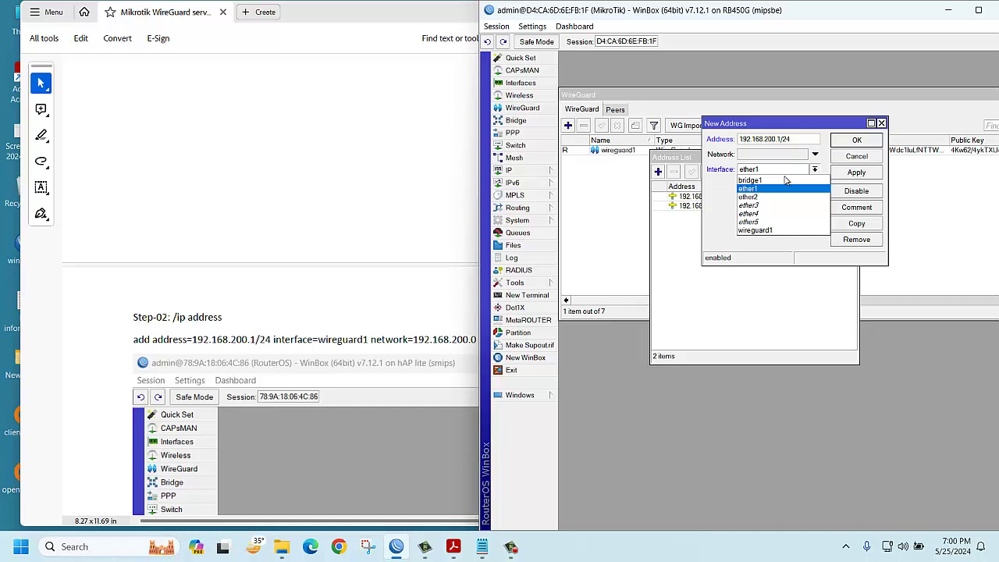
{"action": "left_click", "coordinate": [783, 231]}
{"action": "left_click", "coordinate": [858, 144]}
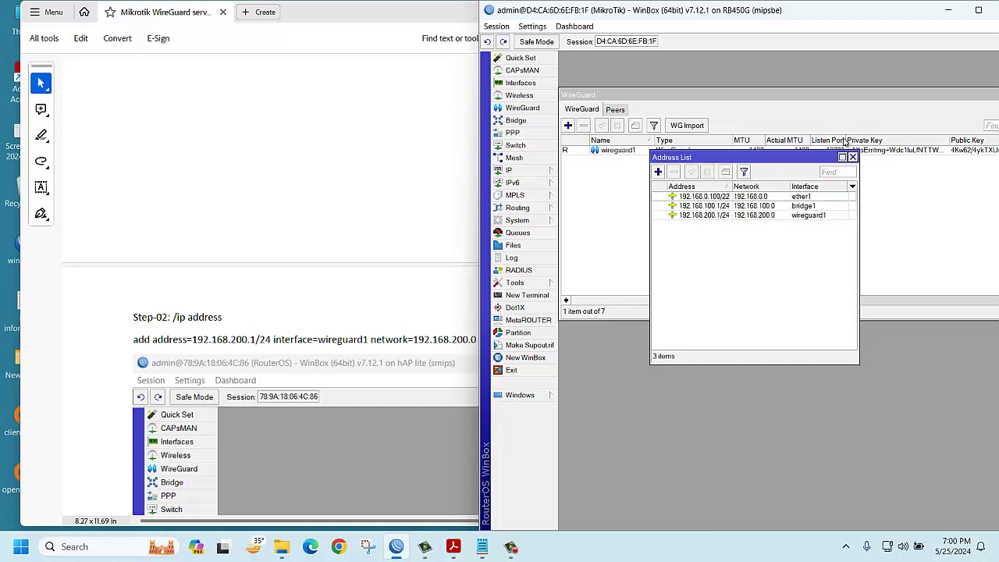
{"action": "left_click", "coordinate": [852, 157]}
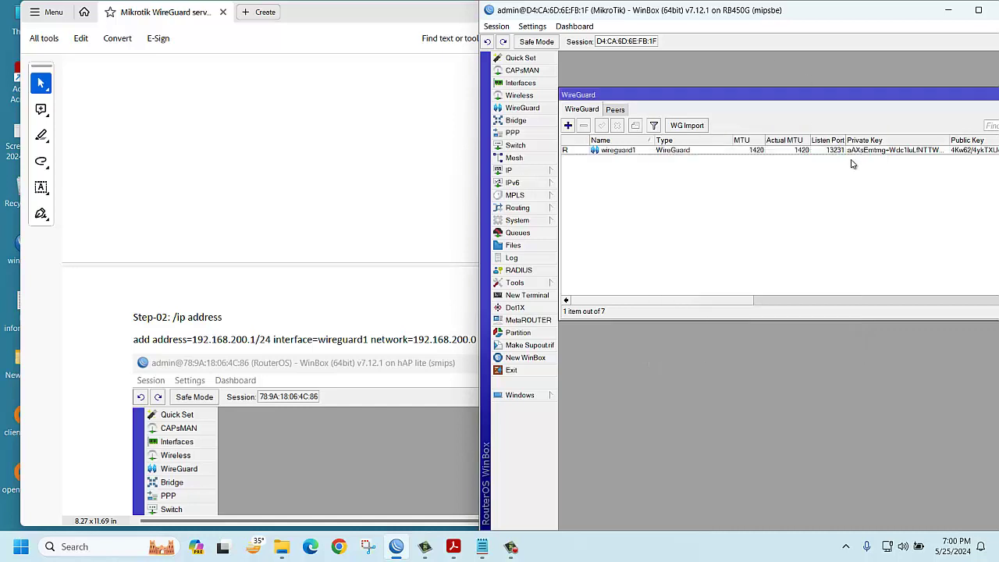
Review the guide's IP address step and show the WireGuard peers list in WinBox
{"action": "left_click", "coordinate": [345, 282]}
{"action": "scroll", "coordinate": [361, 296], "scroll_direction": "down", "scroll_amount": 5}
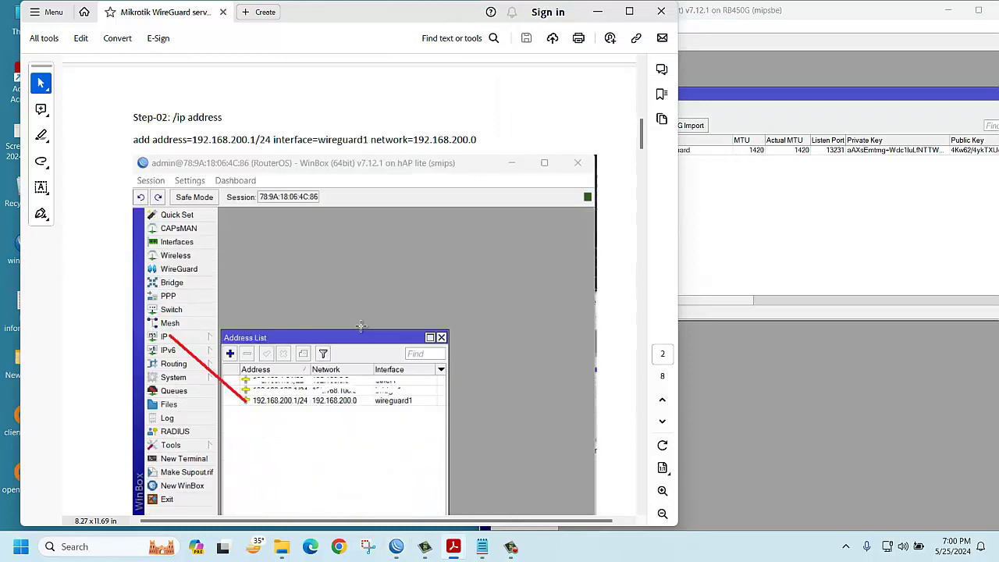
{"action": "left_click", "coordinate": [764, 97]}
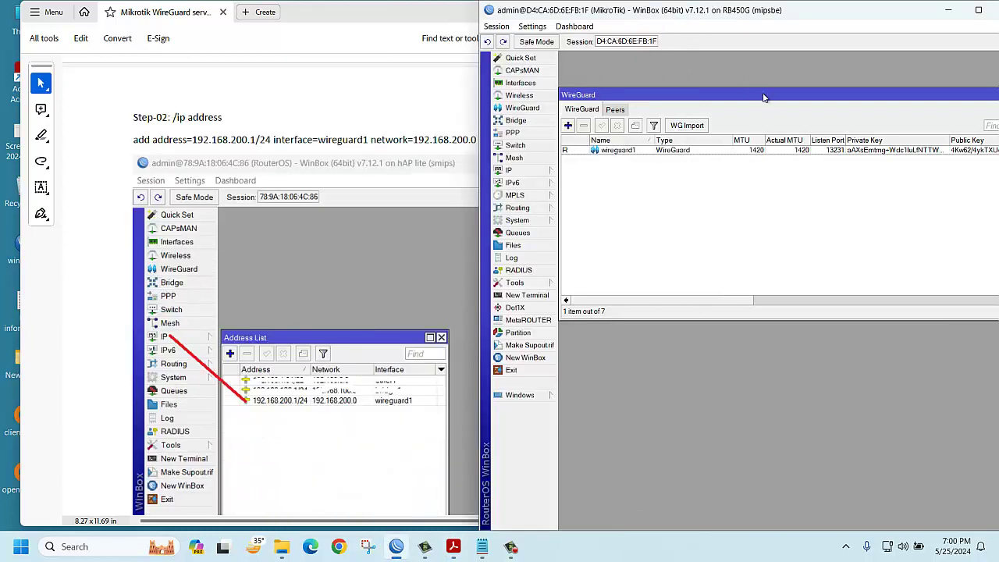
{"action": "left_click", "coordinate": [615, 110]}
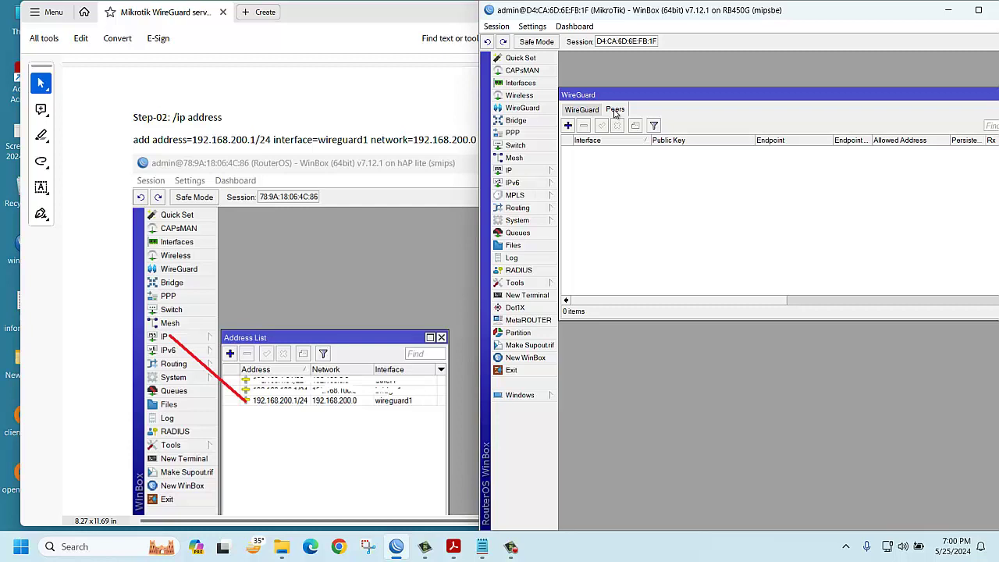
Switch to Chrome, search for "wireguard download" and open the WireGuard Windows client download page
{"action": "left_click", "coordinate": [338, 548]}
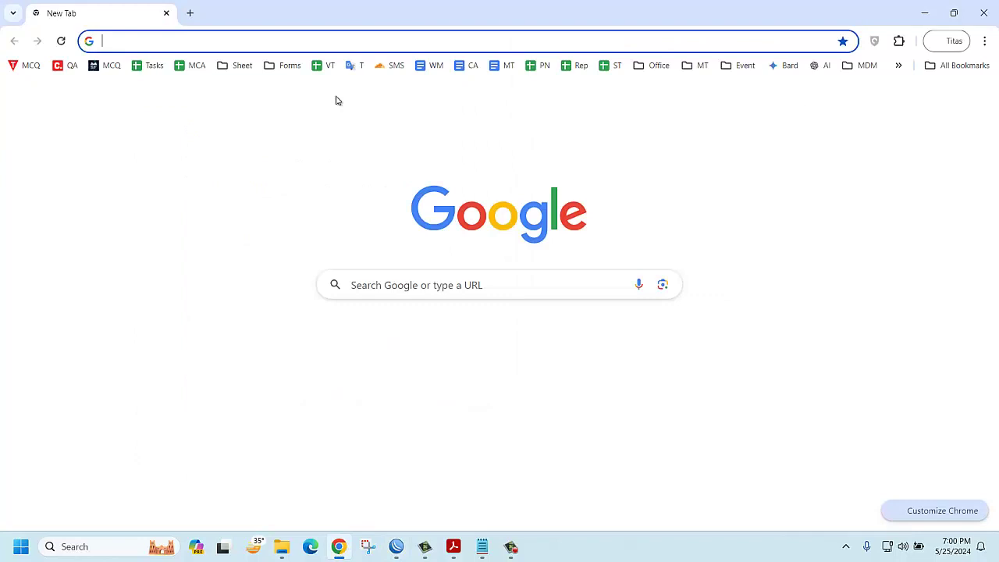
{"action": "left_click", "coordinate": [286, 41]}
{"action": "type", "text": "wire"}
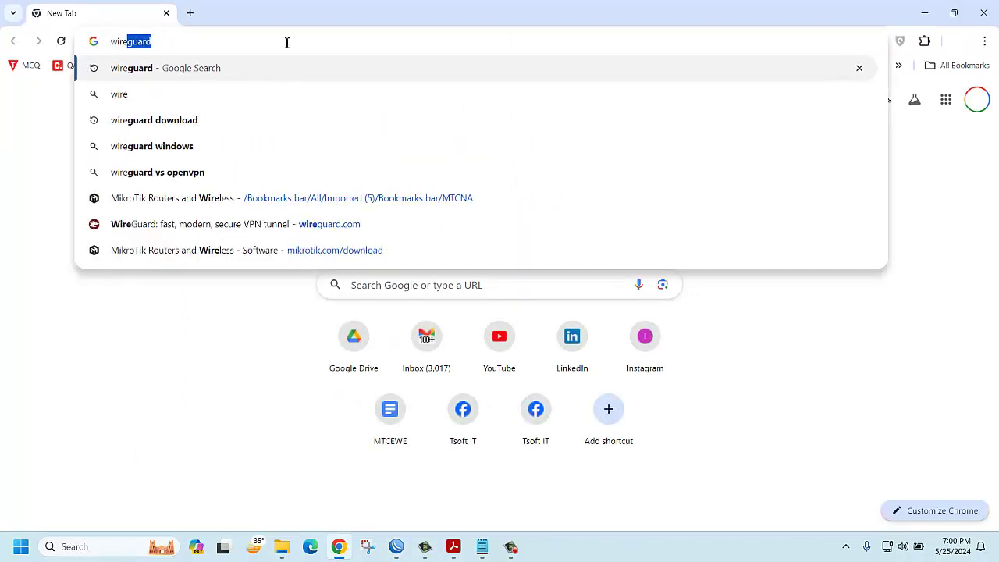
{"action": "key", "text": "Down"}
{"action": "key", "text": "Down"}
{"action": "key", "text": "Return"}
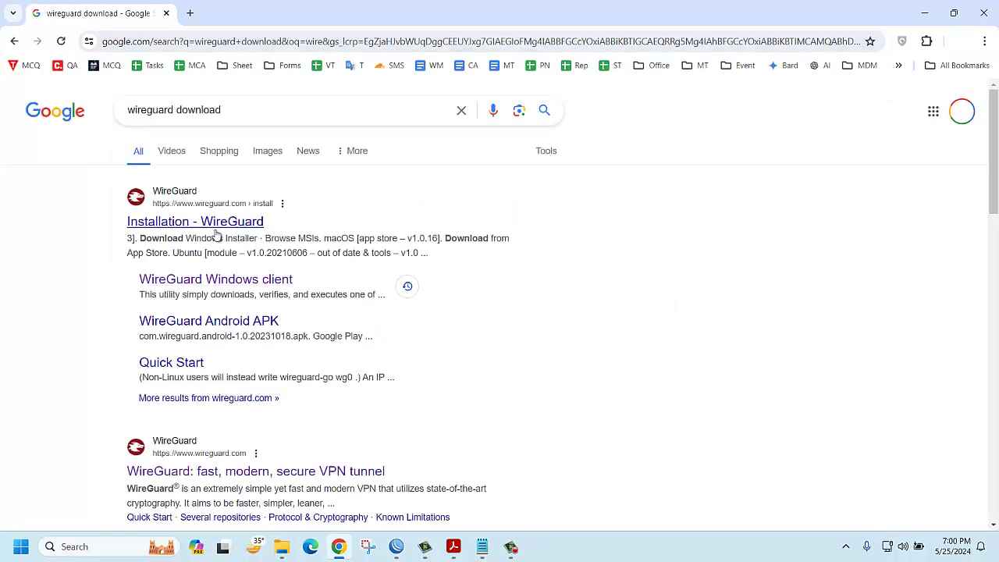
{"action": "left_click", "coordinate": [214, 283]}
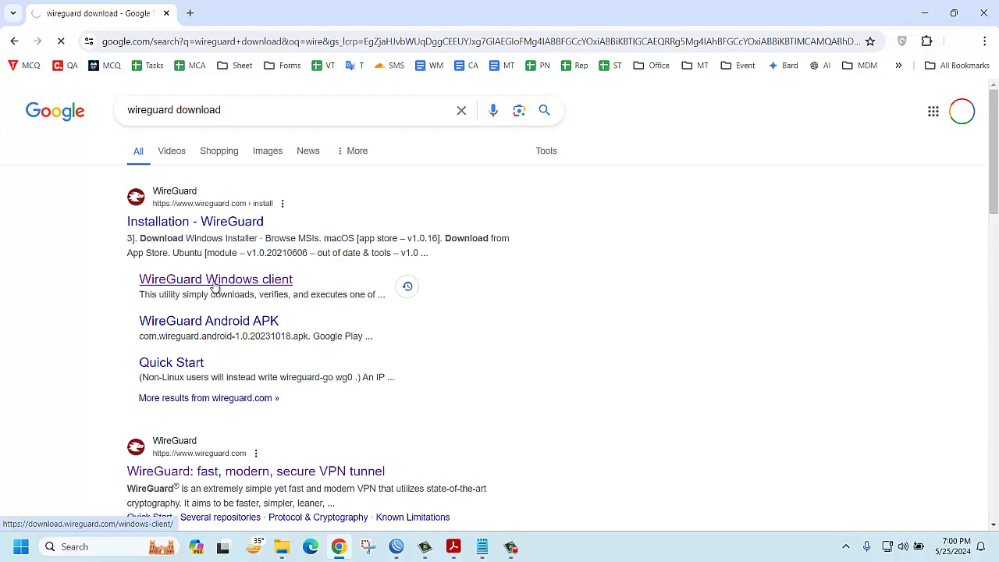
{"action": "middle_click", "coordinate": [220, 285]}
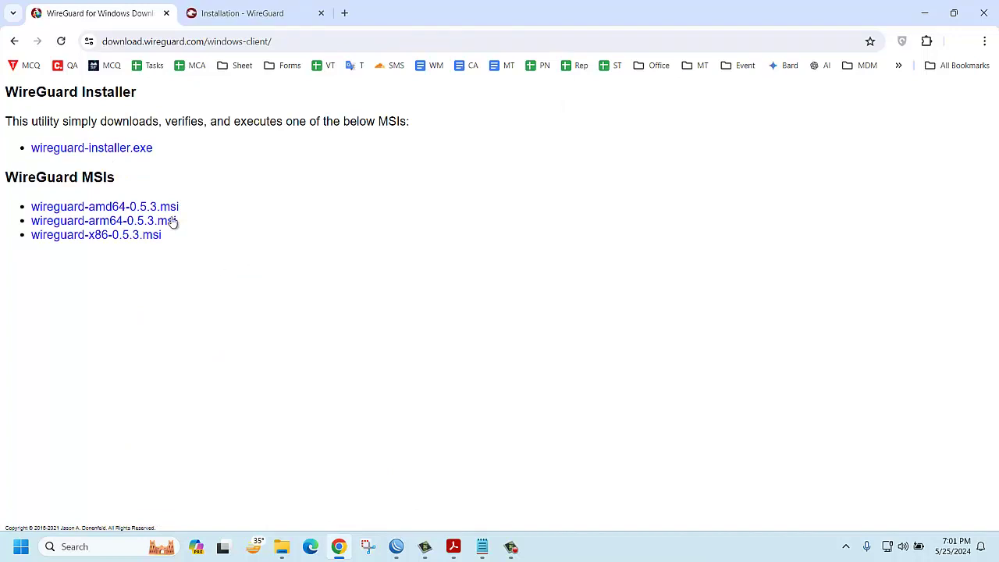
Download wireguard-amd64-0.5.3.msi, allowing the unverified file, and run the downloaded installer
{"action": "left_click", "coordinate": [117, 210]}
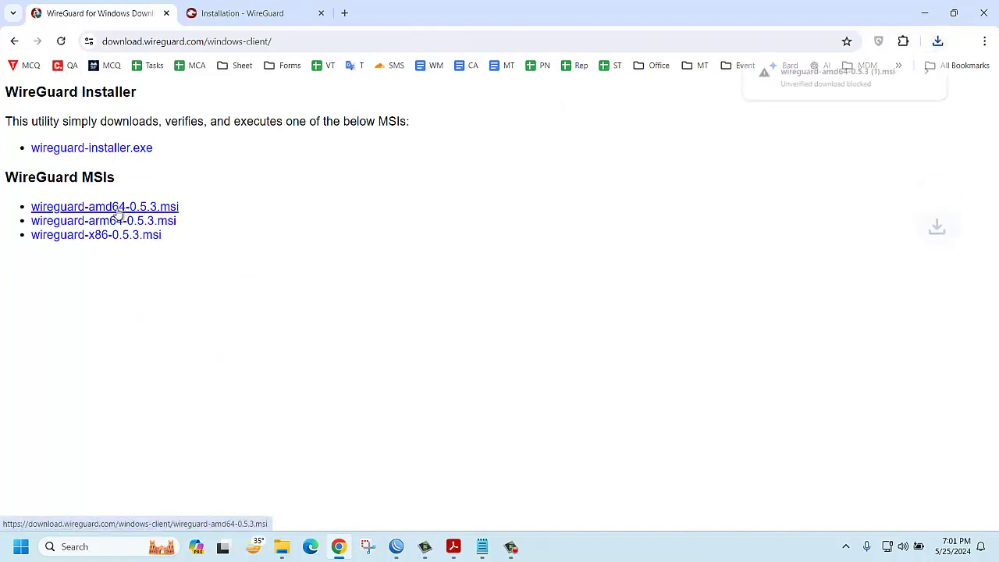
{"action": "left_click", "coordinate": [805, 85]}
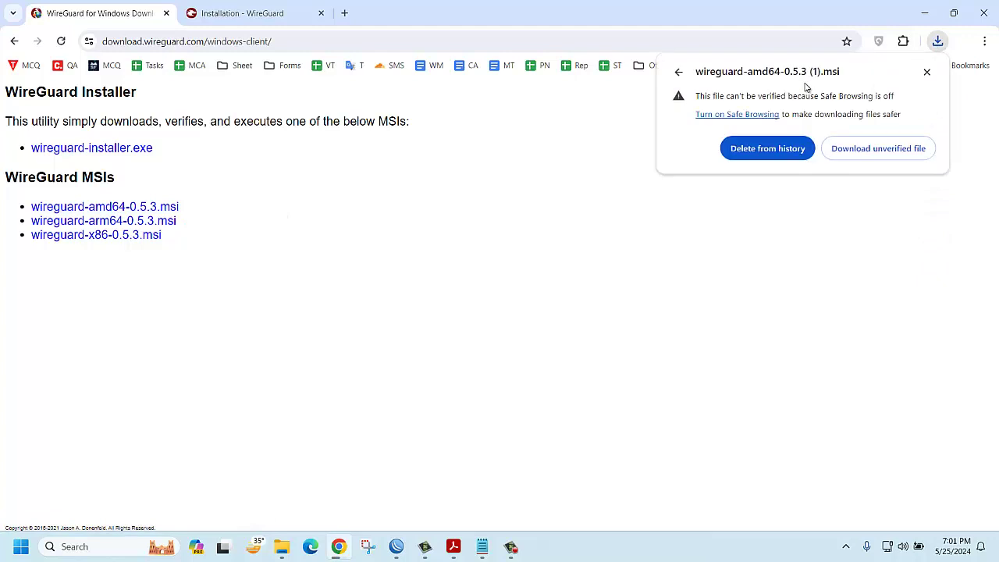
{"action": "left_click", "coordinate": [801, 148]}
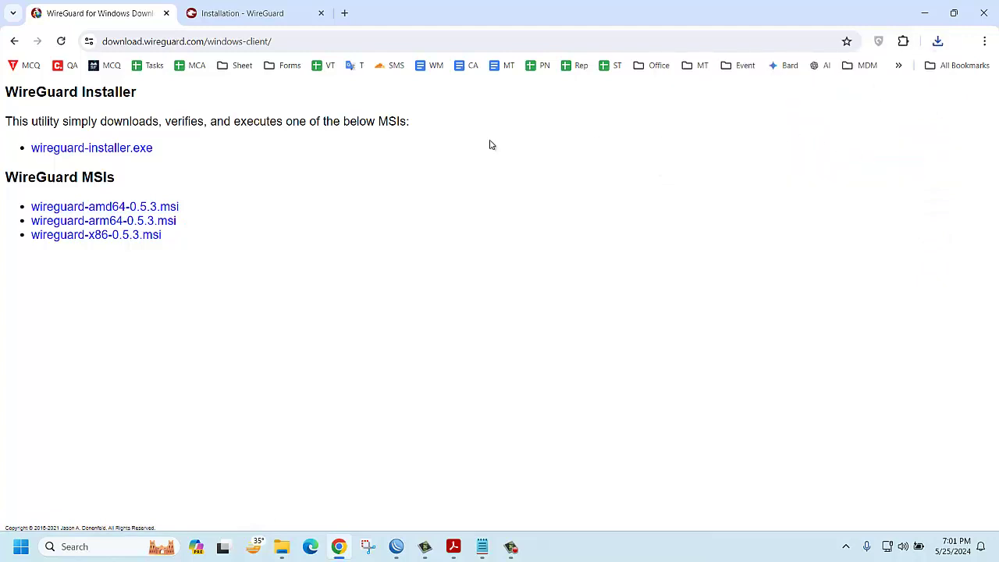
{"action": "left_click", "coordinate": [938, 40]}
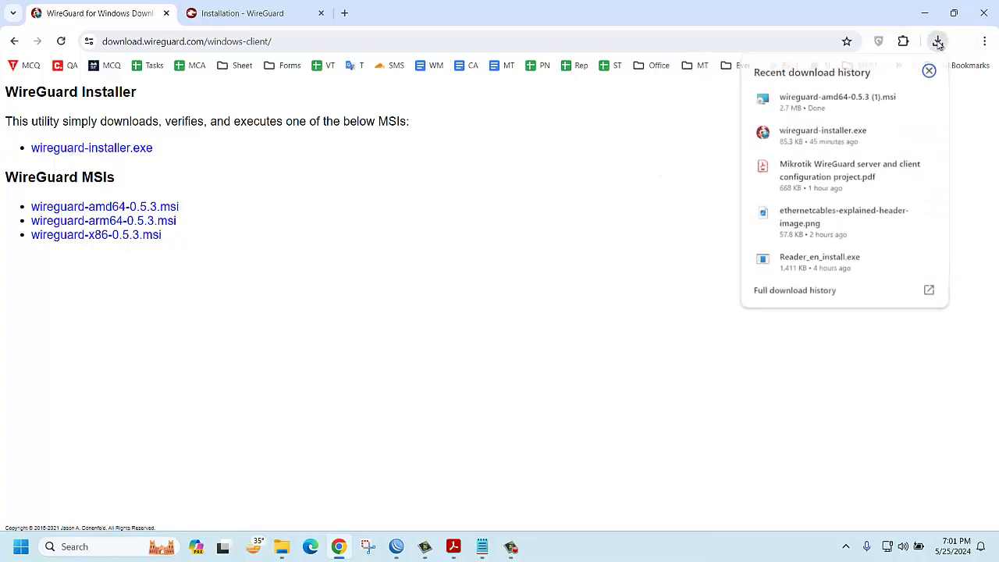
{"action": "left_click", "coordinate": [831, 102]}
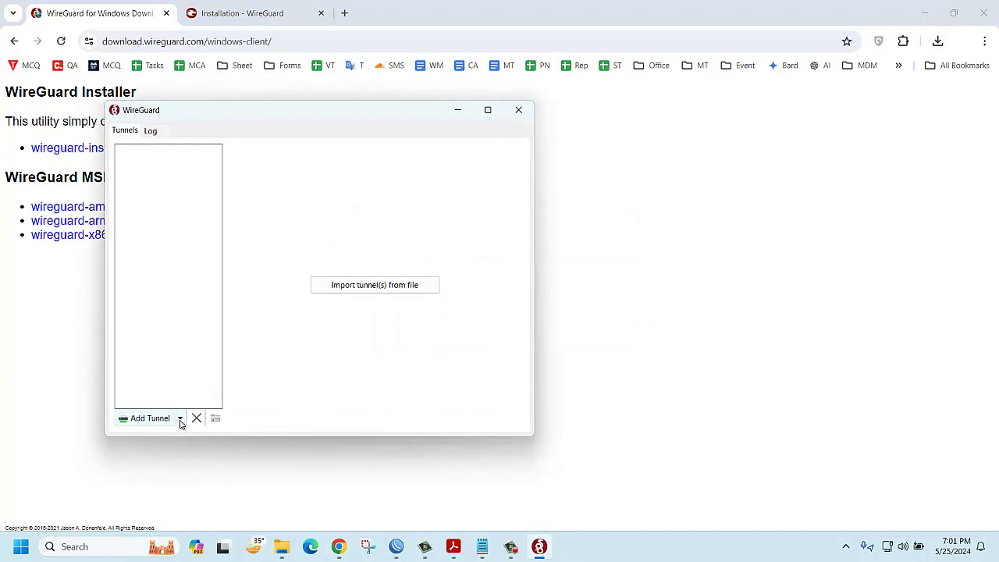
Close the browser and start creating a new empty tunnel in the WireGuard client
{"action": "left_click", "coordinate": [984, 12]}
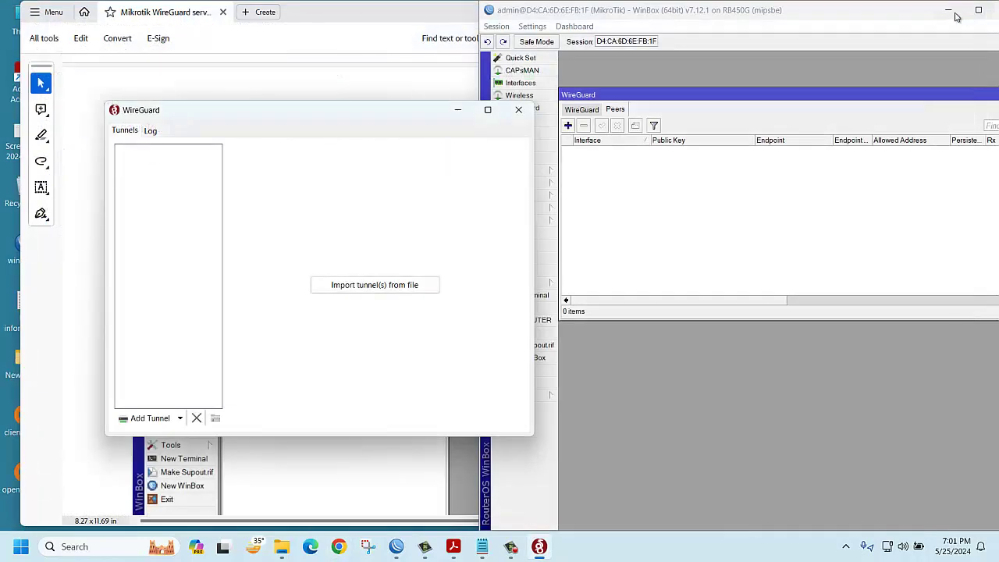
{"action": "left_click", "coordinate": [180, 420]}
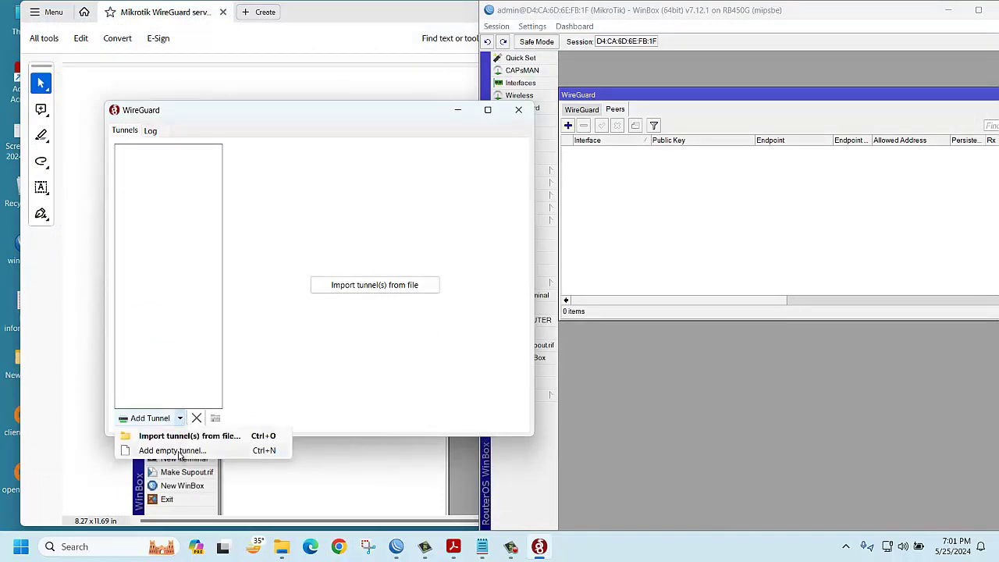
{"action": "left_click", "coordinate": [177, 451]}
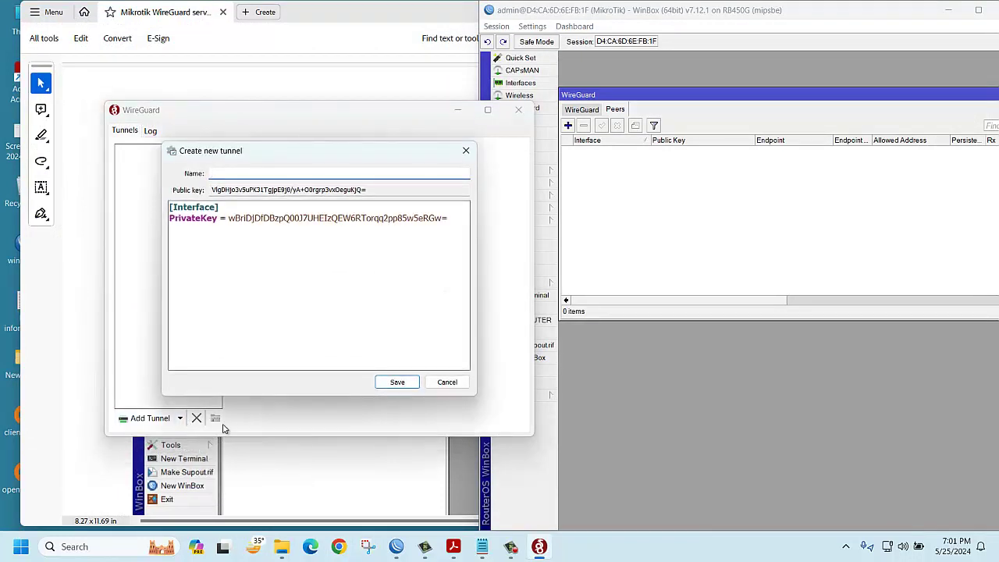
Bring up the PDF guide's Windows 10 client configuration section in Acrobat and place its window beside the WireGuard Create new tunnel dialog
{"action": "left_click", "coordinate": [319, 13]}
{"action": "scroll", "coordinate": [316, 298], "scroll_direction": "down", "scroll_amount": 5}
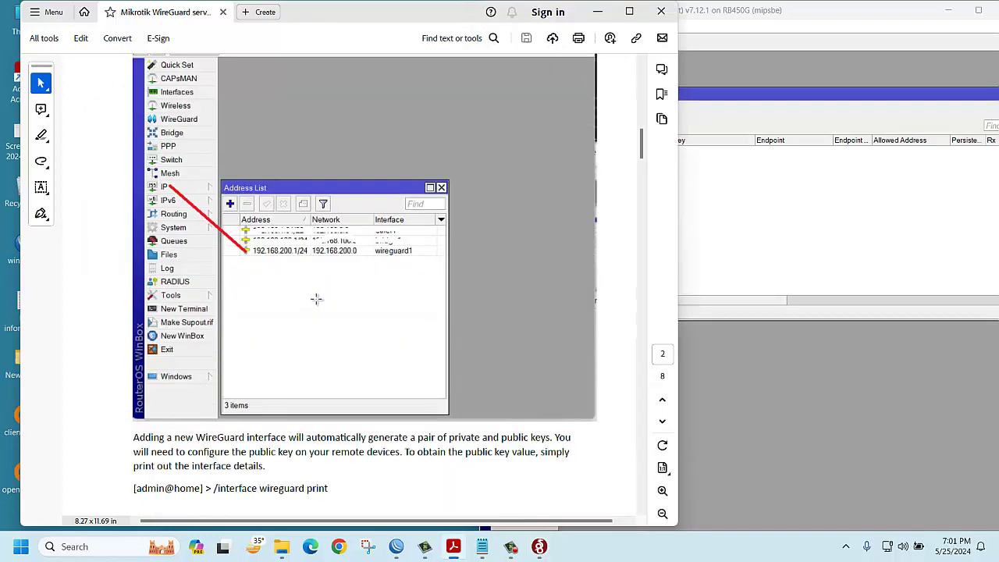
{"action": "scroll", "coordinate": [316, 299], "scroll_direction": "down", "scroll_amount": 10}
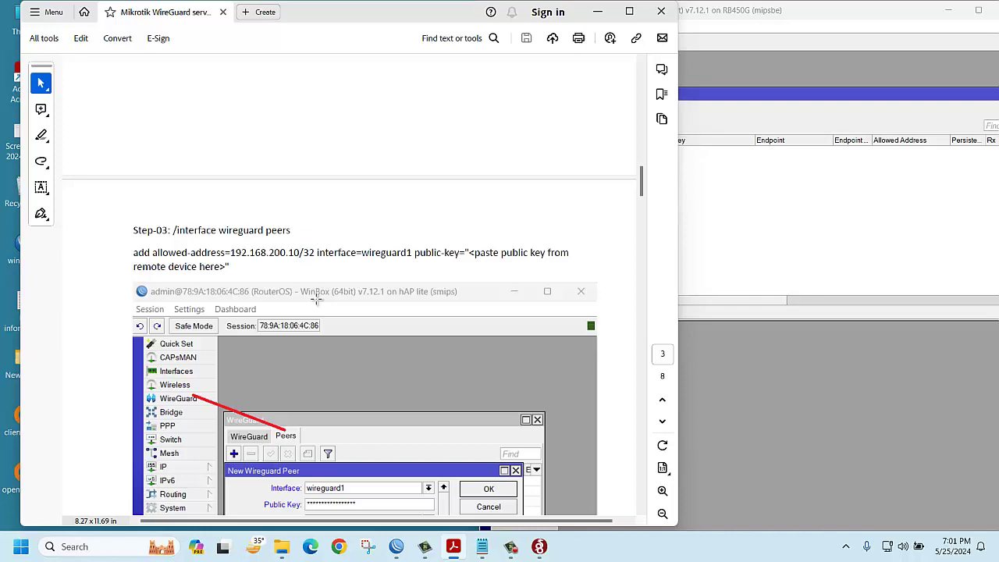
{"action": "scroll", "coordinate": [316, 299], "scroll_direction": "down", "scroll_amount": 10}
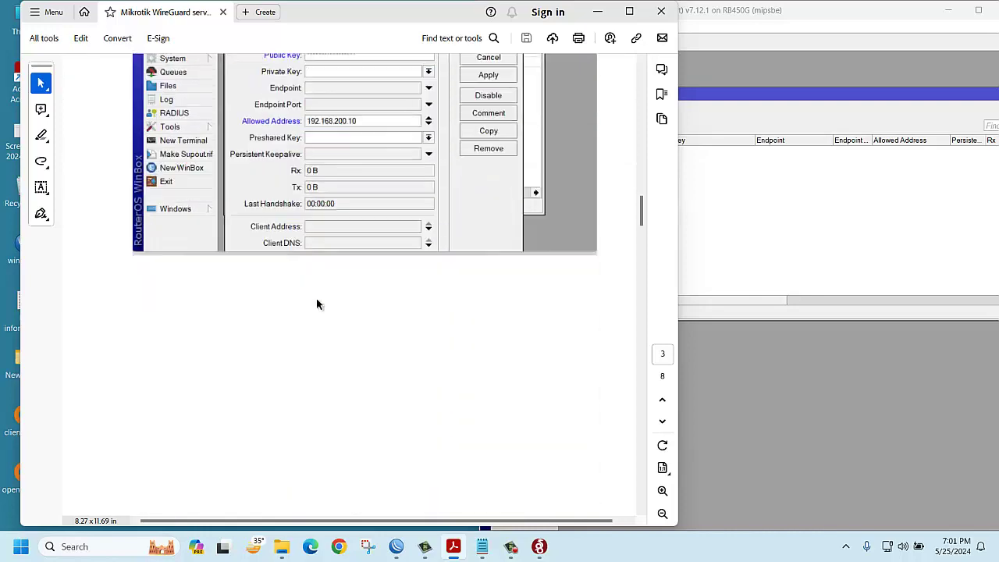
{"action": "scroll", "coordinate": [316, 299], "scroll_direction": "down", "scroll_amount": 7}
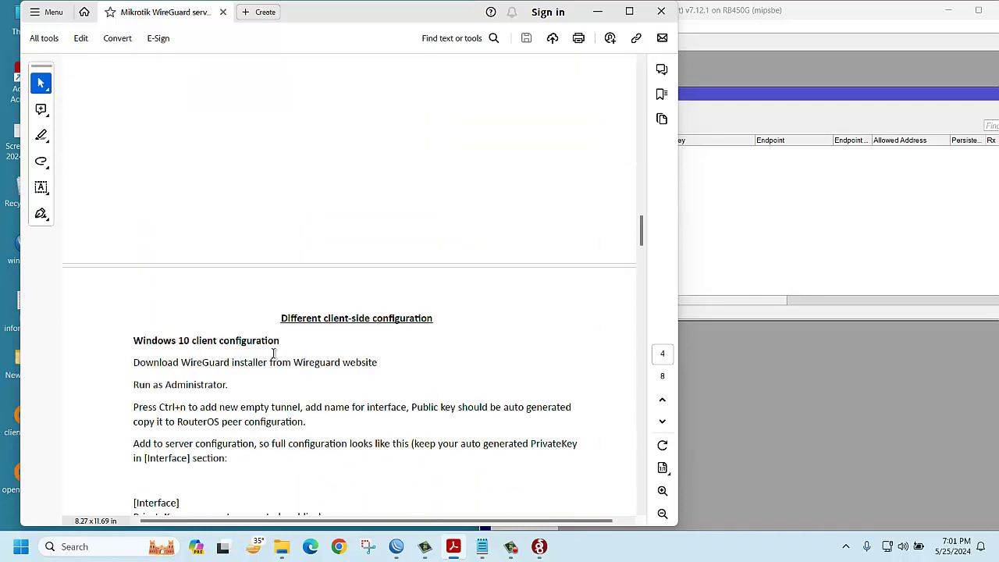
{"action": "scroll", "coordinate": [232, 388], "scroll_direction": "up", "scroll_amount": 5}
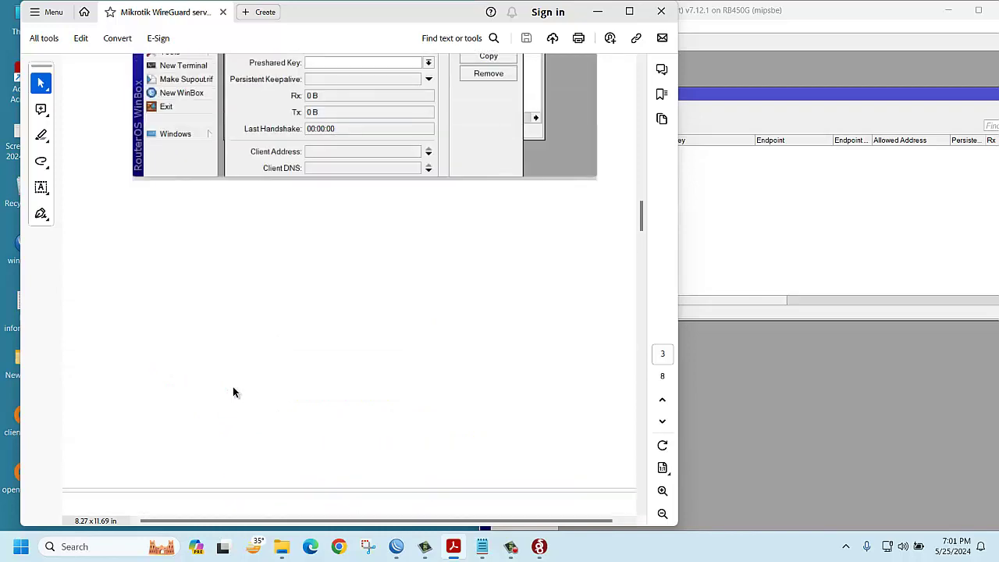
{"action": "scroll", "coordinate": [233, 387], "scroll_direction": "down", "scroll_amount": 9}
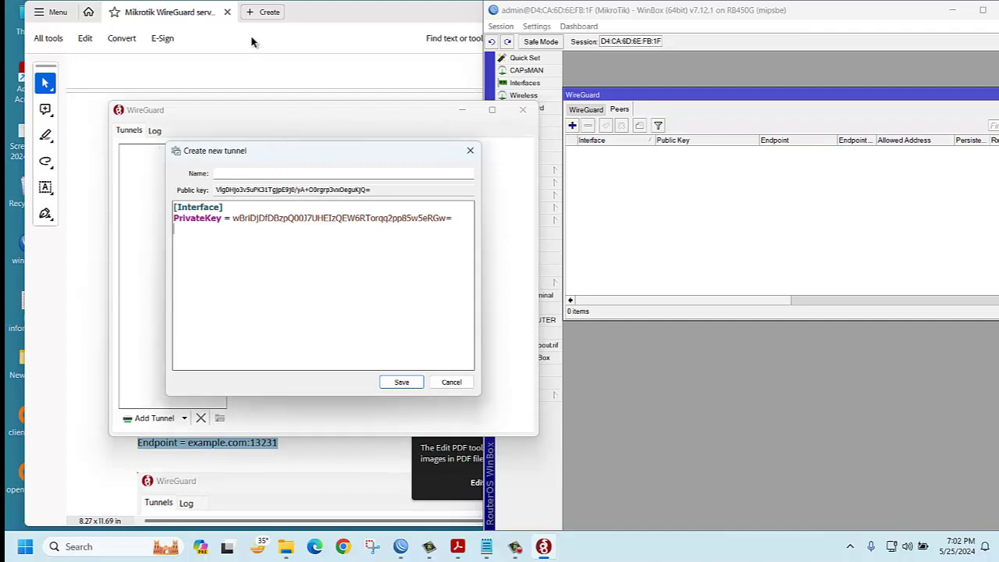
{"action": "left_click", "coordinate": [351, 7]}
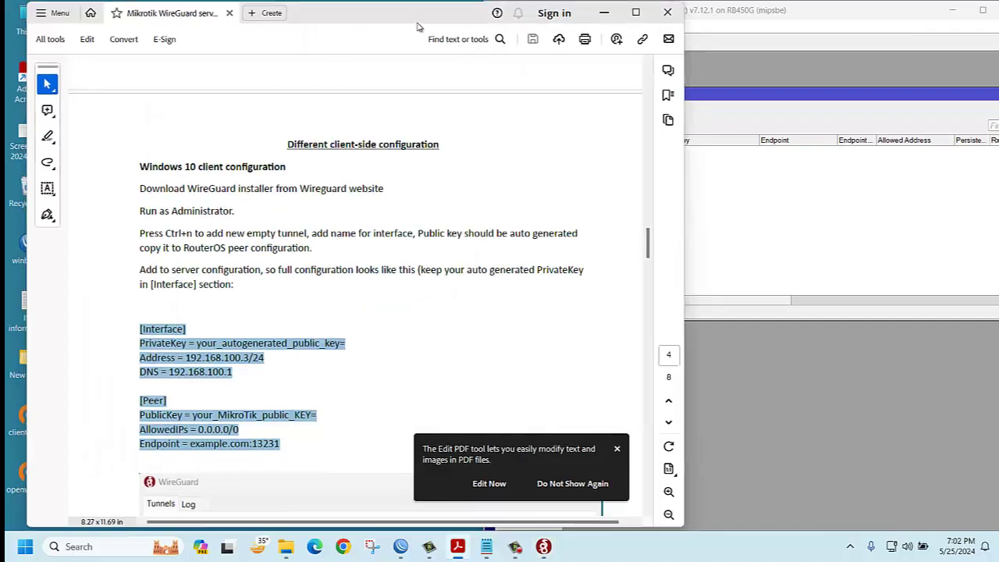
{"action": "left_click_drag", "start_coordinate": [397, 11], "coordinate": [824, 36]}
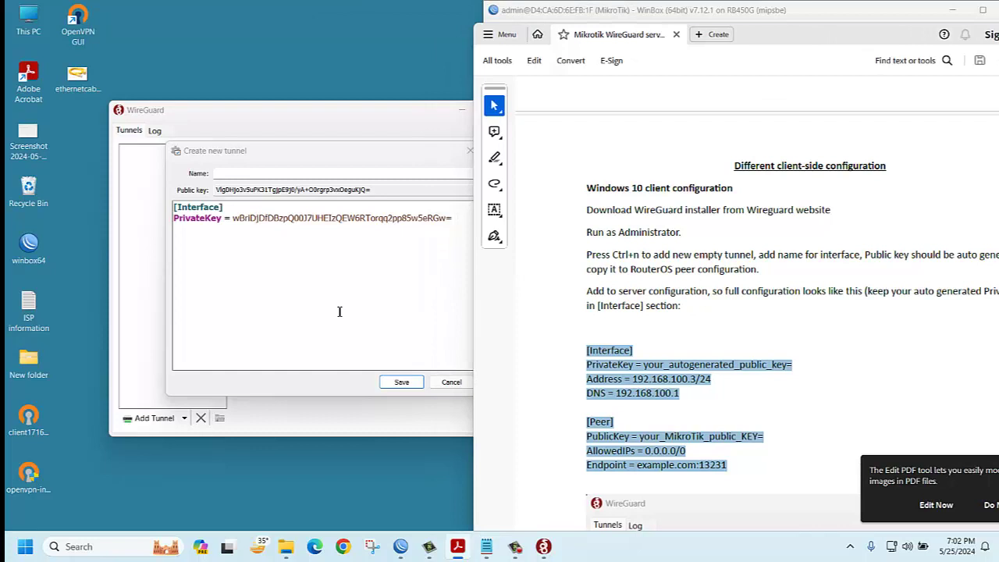
In the new tunnel's [Interface] section, add the line Address = 192.168.100.3/24 below the private key
{"action": "left_click", "coordinate": [291, 265]}
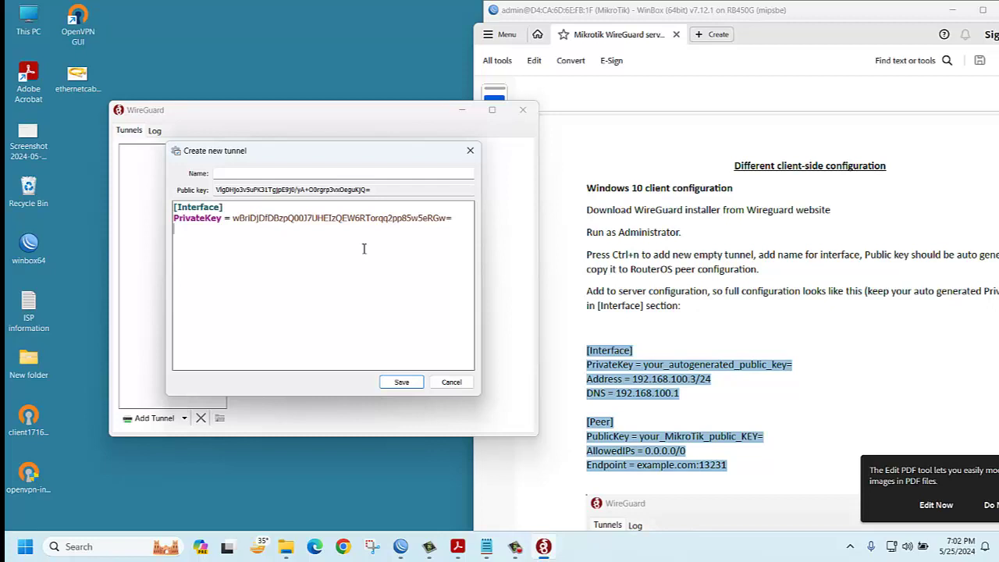
{"action": "type", "text": "add"}
{"action": "key", "text": "BackSpace"}
{"action": "key", "text": "BackSpace"}
{"action": "type", "text": "ddress"}
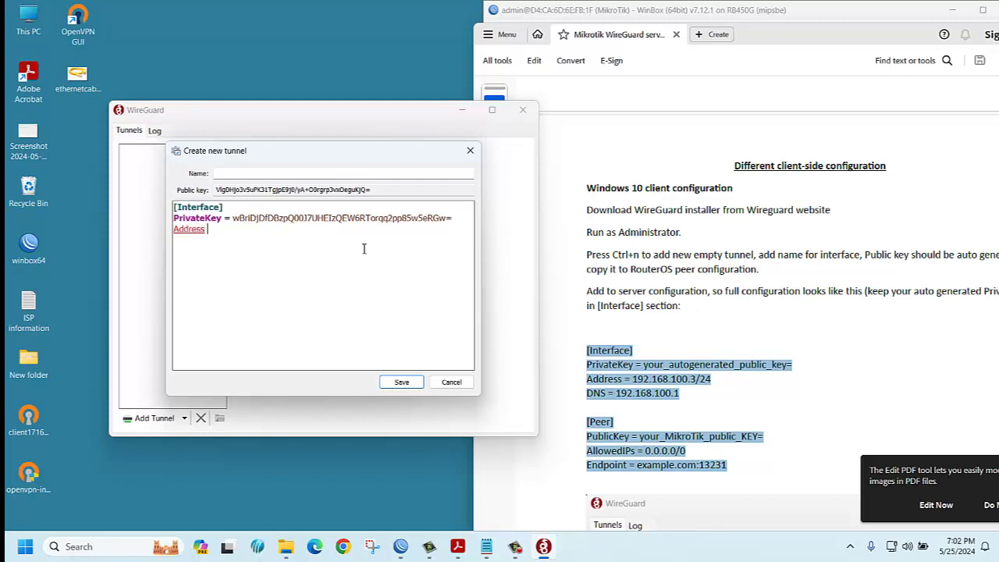
{"action": "type", "text": " = 192.168."}
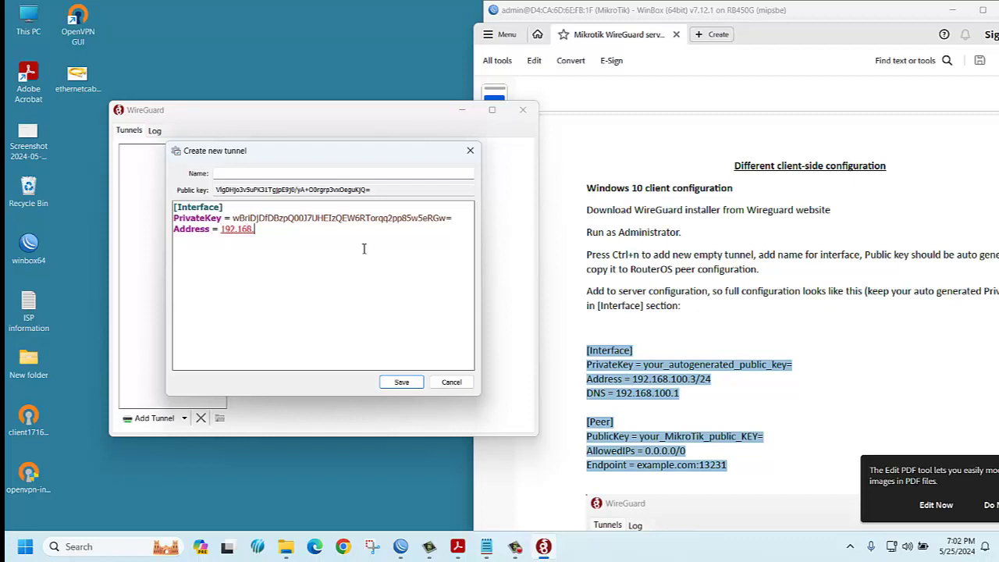
{"action": "type", "text": "100"}
{"action": "type", "text": ".3"}
{"action": "type", "text": "/24 "}
Add the line DNS = 192.168.100.1, 8.8.8.8 to the tunnel's [Interface] section
{"action": "type", "text": "D"}
{"action": "type", "text": "NS"}
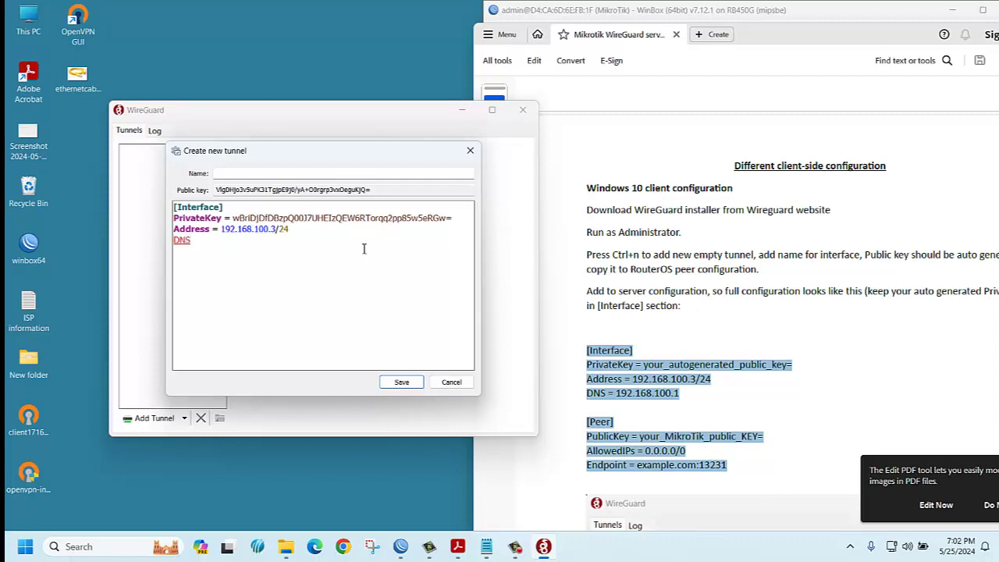
{"action": "type", "text": " = 192.168.100.1, 8.8.8.8"}
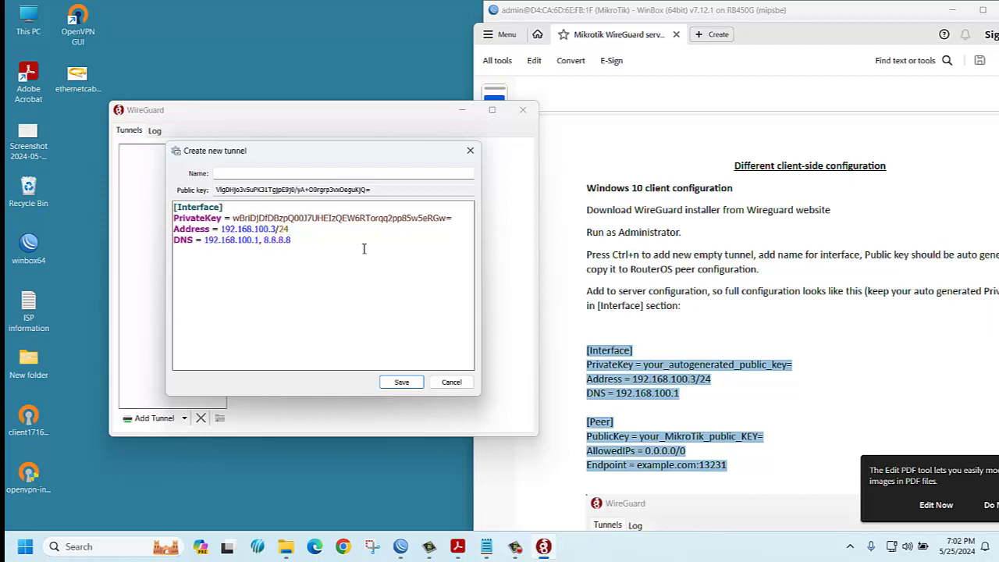
Add a [Peer] section below the interface settings and begin its PublicKey line with an empty value
{"action": "key", "text": "Return"}
{"action": "type", "text": "[P"}
{"action": "key", "text": "BackSpace"}
{"action": "key", "text": "BackSpace"}
{"action": "type", "text": "[P"}
{"action": "key", "text": "BackSpace"}
{"action": "type", "text": "Peer]"}
{"action": "key", "text": "Return"}
{"action": "type", "text": "PublicKey ="}
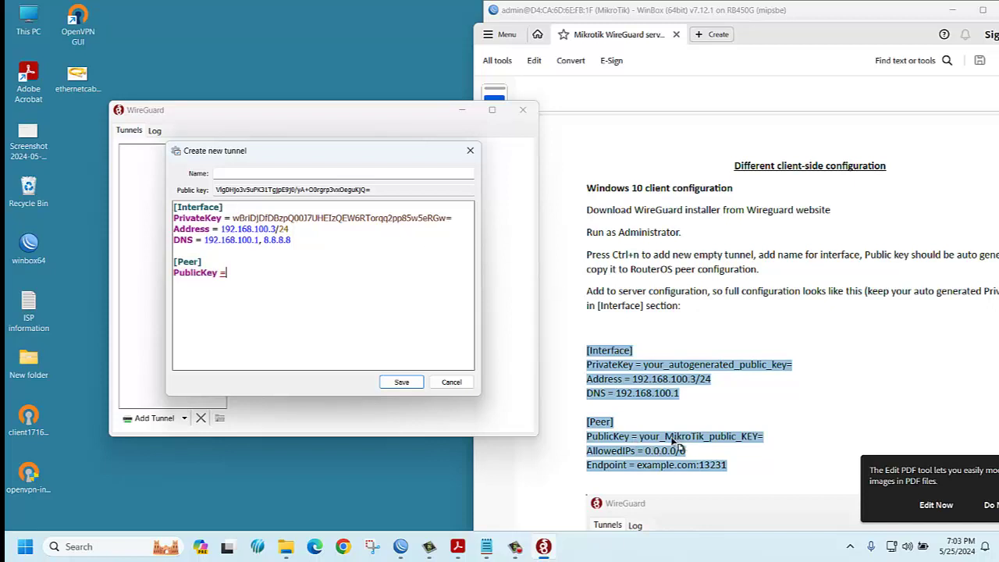
Switch to WinBox, open the wireguard1 interface's settings and copy its public key
{"action": "left_click", "coordinate": [401, 546]}
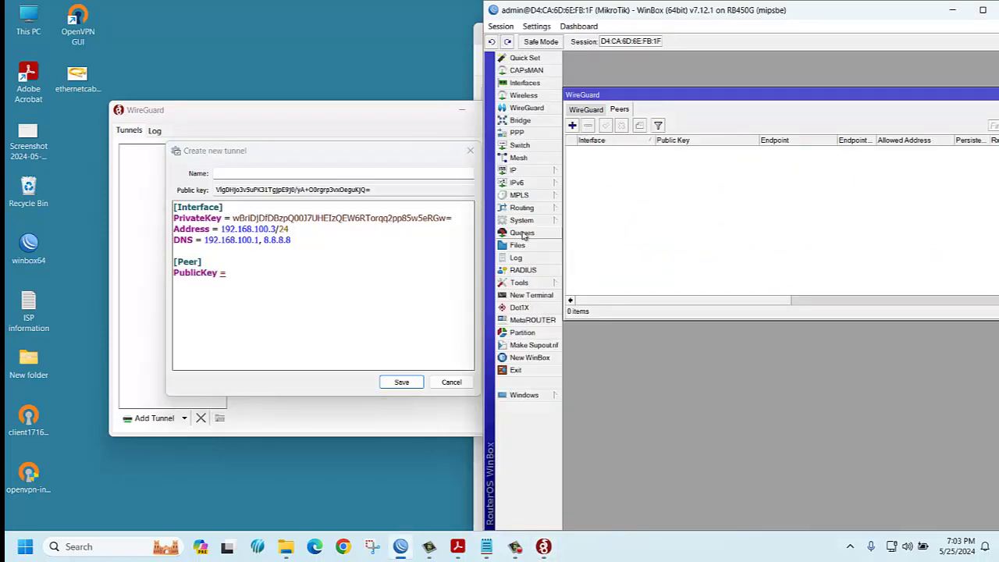
{"action": "left_click", "coordinate": [585, 110]}
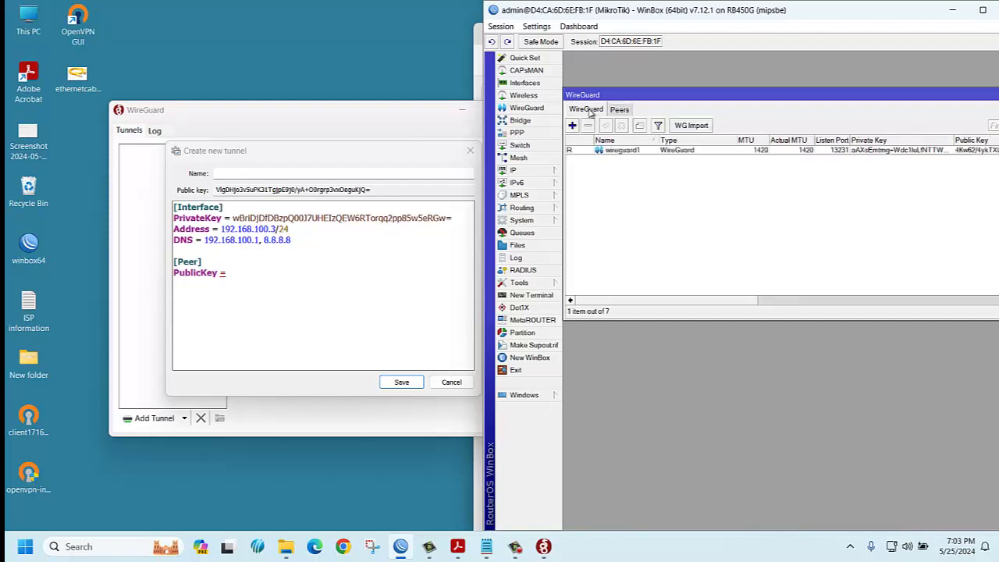
{"action": "double_click", "coordinate": [638, 153]}
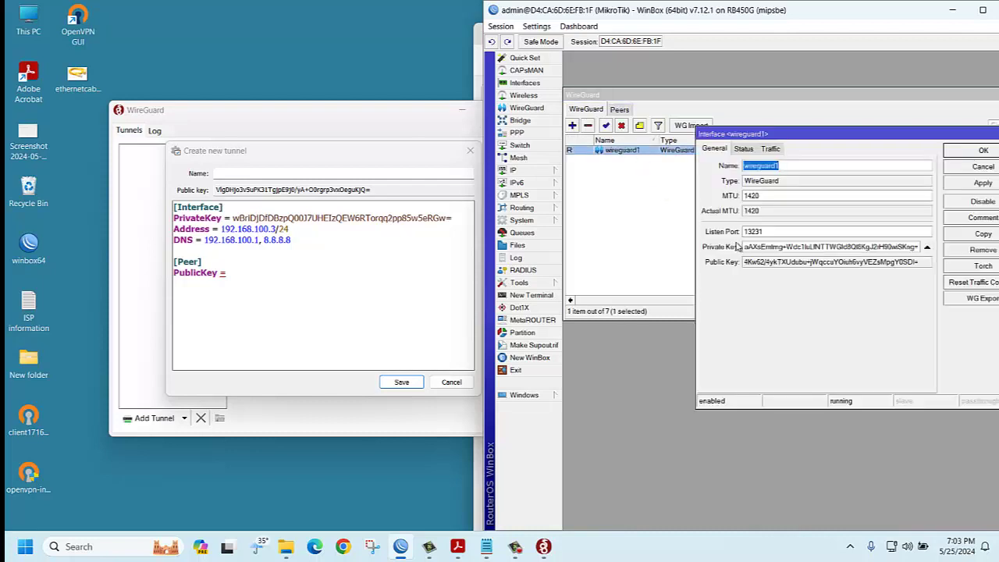
{"action": "triple_click", "coordinate": [754, 267]}
{"action": "right_click", "coordinate": [755, 266]}
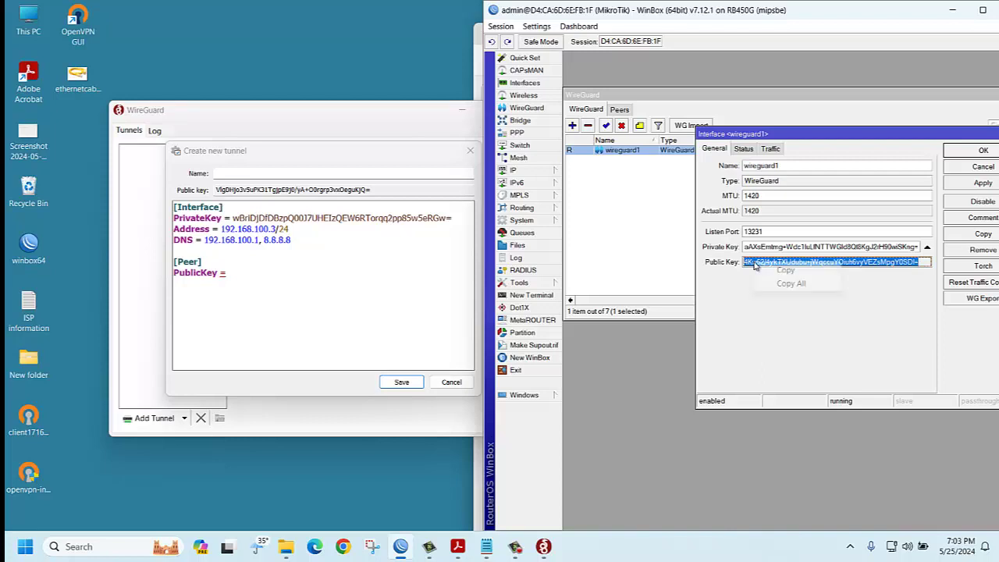
{"action": "left_click", "coordinate": [783, 272]}
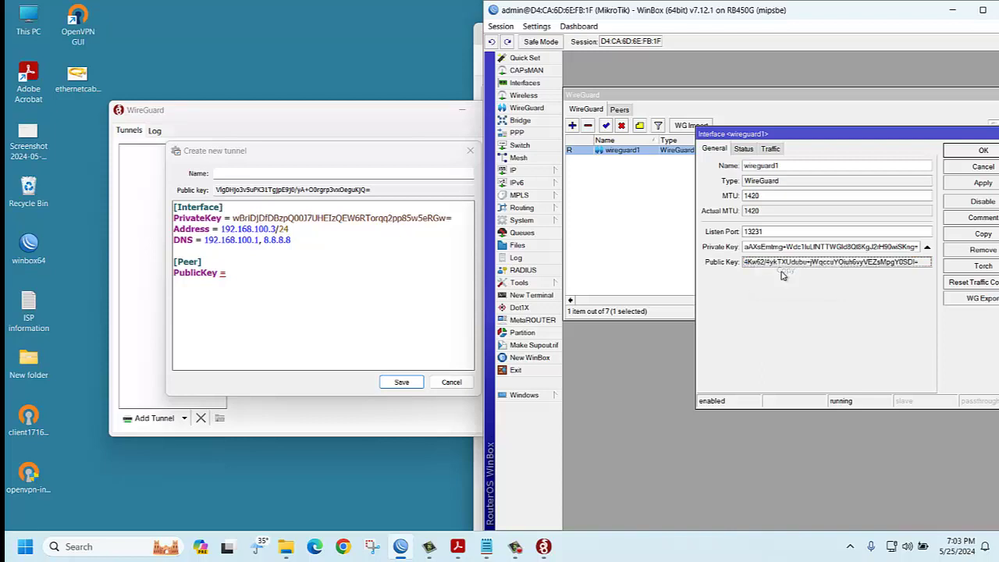
Back in the WireGuard client, paste the router's public key as the PublicKey value in the [Peer] section
{"action": "left_click", "coordinate": [236, 275]}
{"action": "right_click", "coordinate": [230, 272]}
{"action": "left_click", "coordinate": [269, 267]}
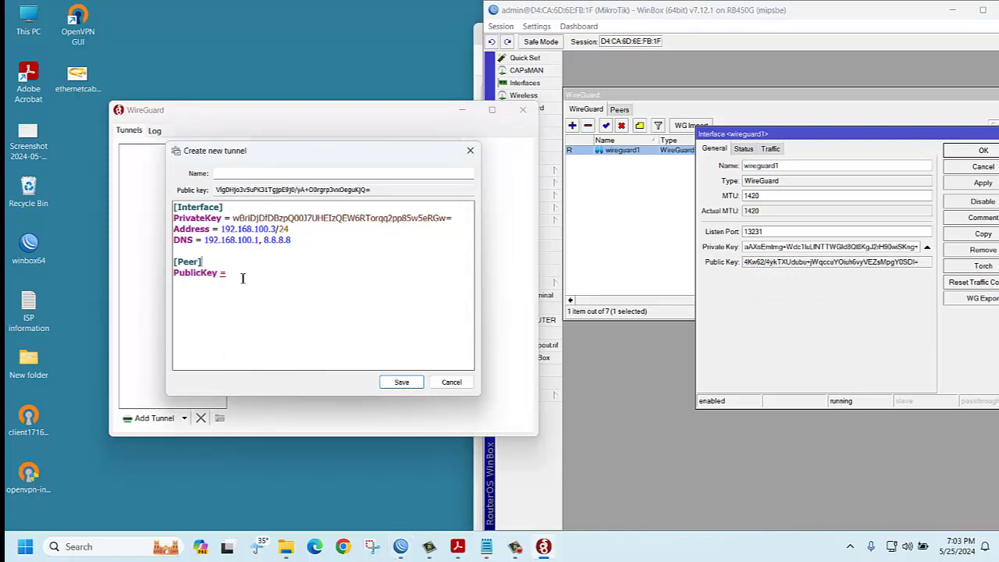
{"action": "right_click", "coordinate": [238, 273]}
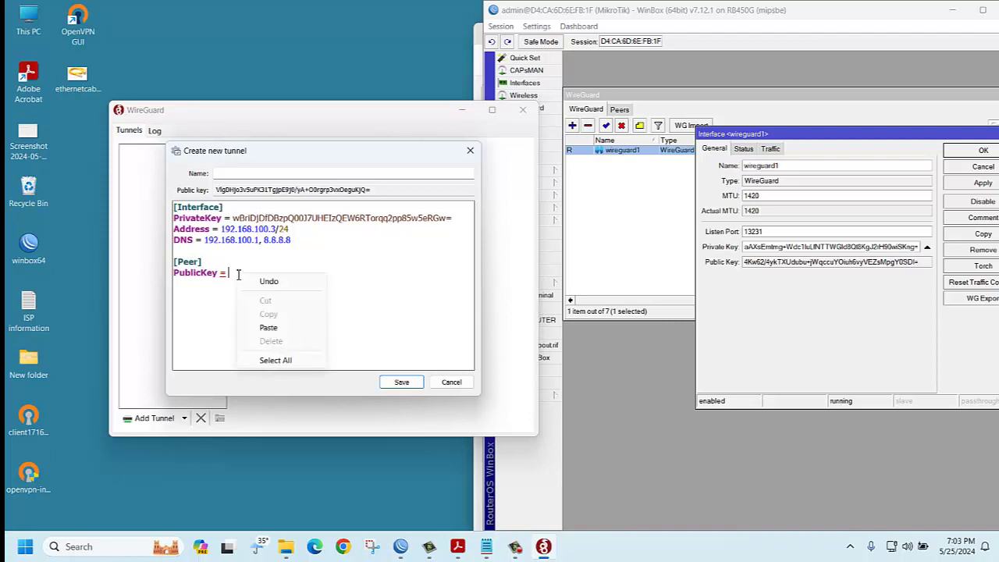
{"action": "left_click", "coordinate": [276, 327]}
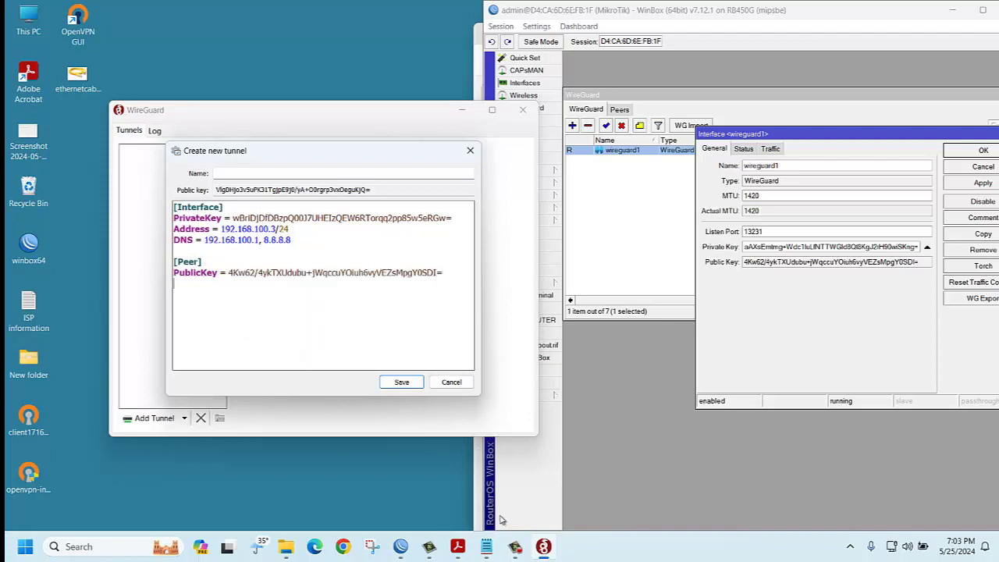
Check the peer settings in the PDF guide and add AllowedIPs = 192.168.200.0/24 to the tunnel's [Peer] section
{"action": "left_click", "coordinate": [457, 546]}
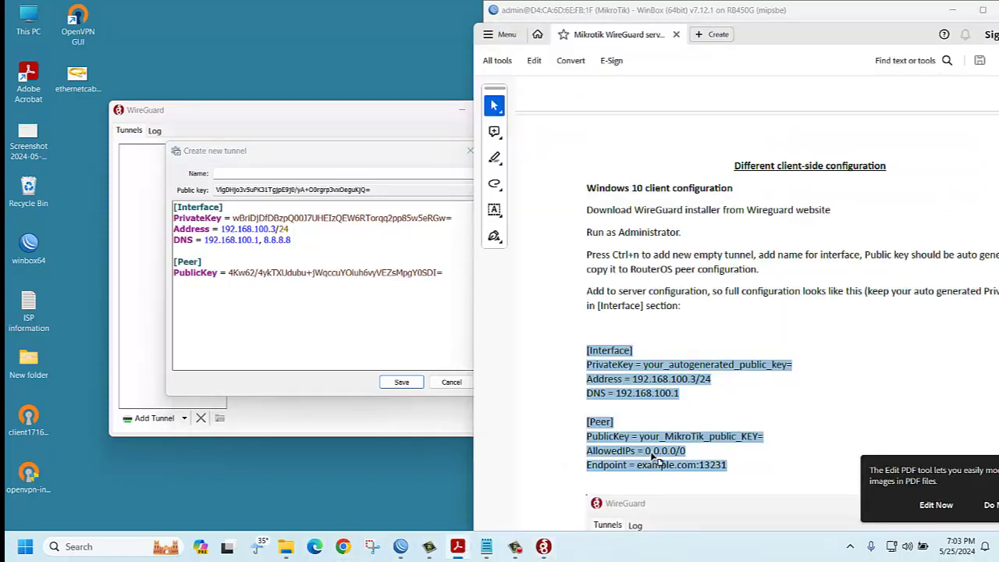
{"action": "left_click", "coordinate": [456, 271]}
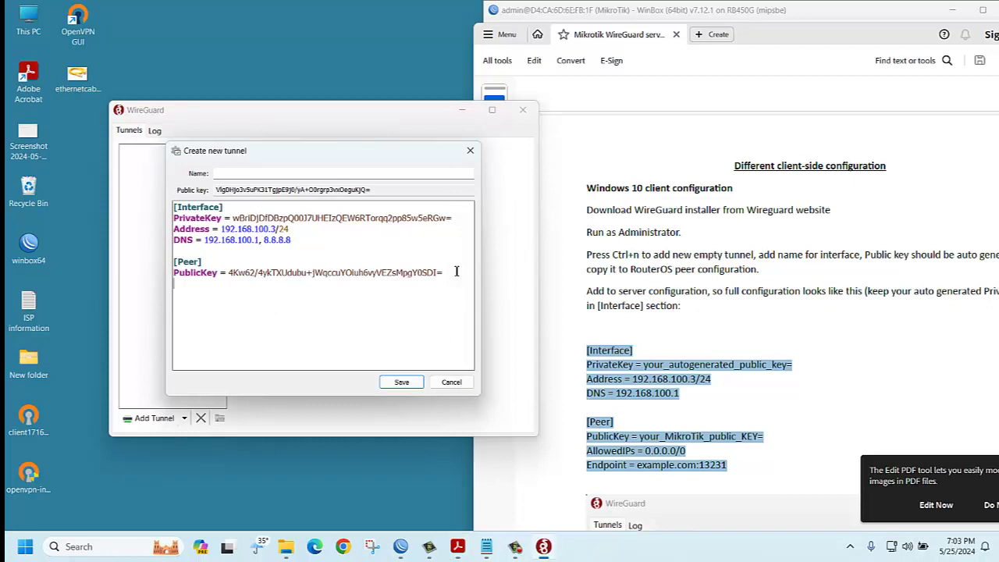
{"action": "key", "text": "Return"}
{"action": "type", "text": "AllowedIPs = 192.1"}
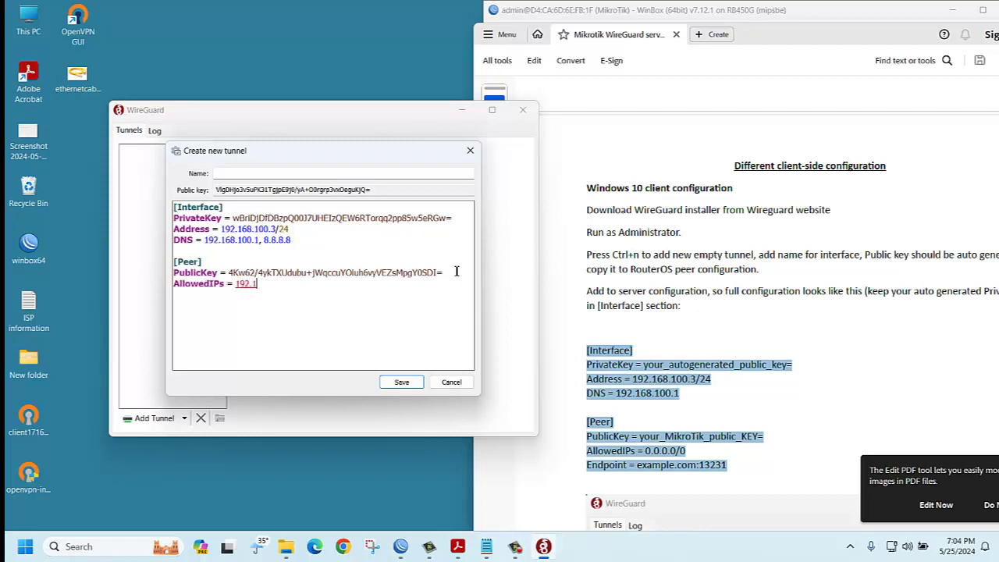
{"action": "type", "text": "68.200.0/24 Ens"}
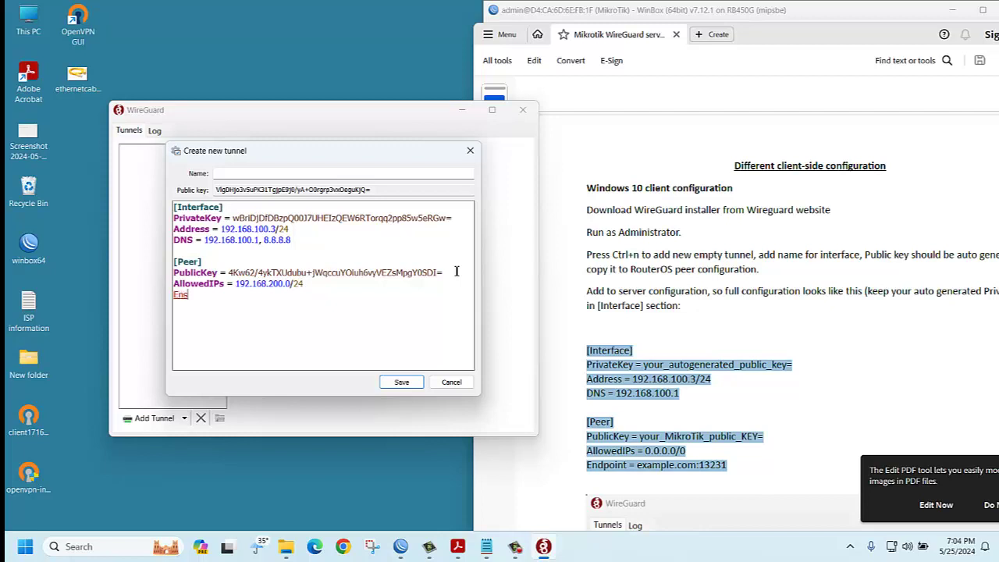
Complete the [Peer] section with the line Endpoint = example.com:13231
{"action": "key", "text": "BackSpace"}
{"action": "type", "text": "dpoint = example.com"}
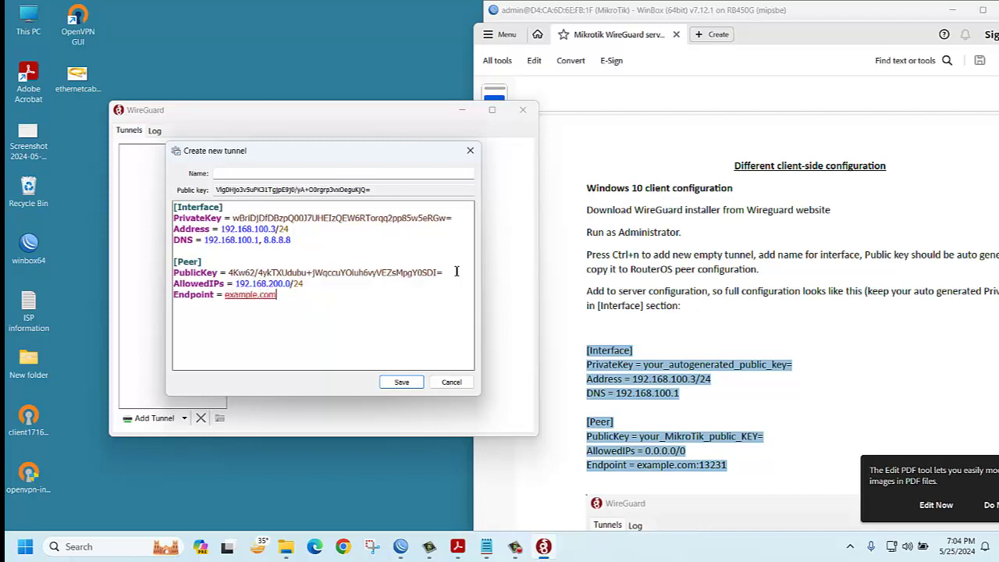
{"action": "type", "text": ":13231"}
Name the new tunnel wireguard and save it
{"action": "left_click", "coordinate": [262, 174]}
{"action": "type", "text": "wire"}
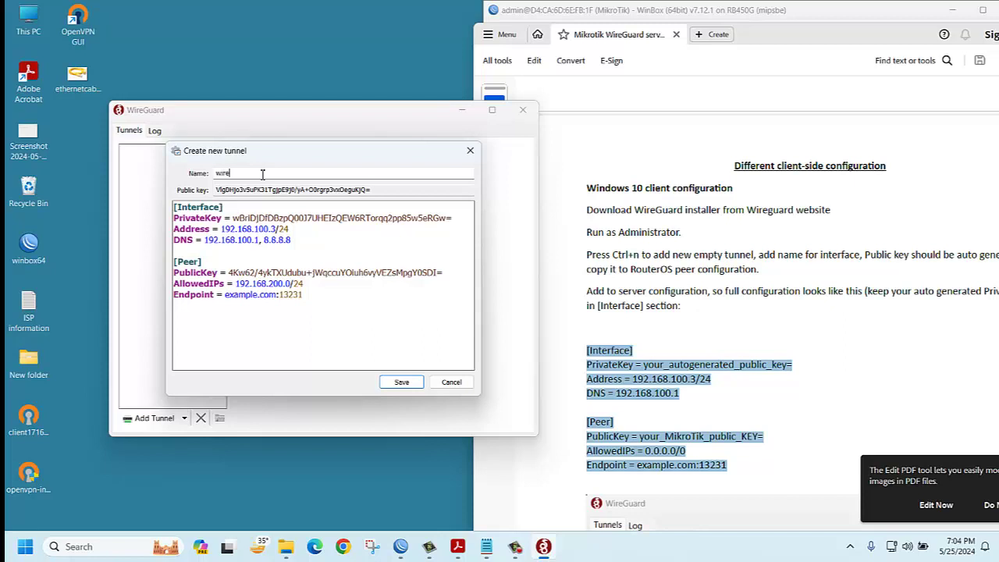
{"action": "type", "text": "guard"}
{"action": "left_click", "coordinate": [391, 381]}
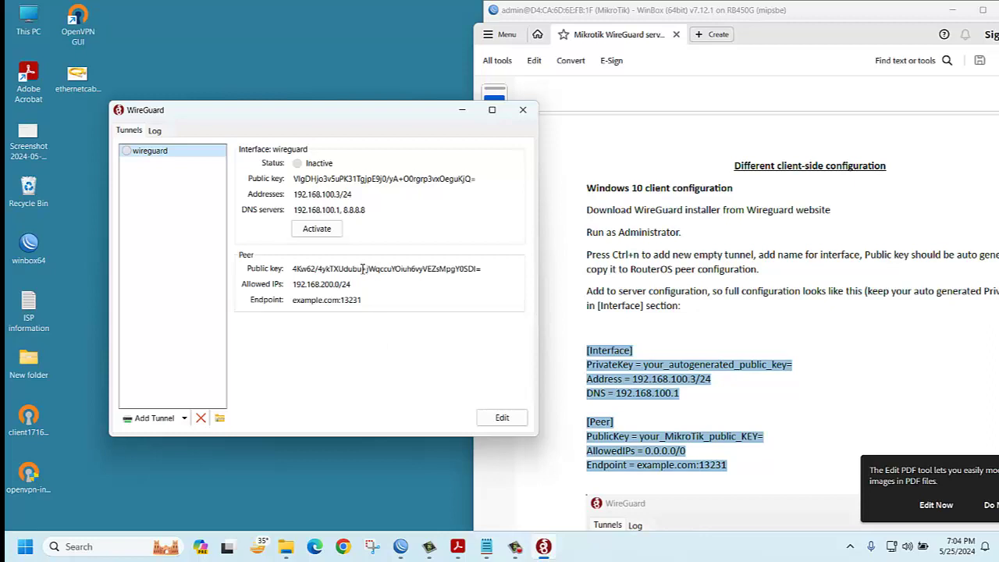
Open the saved wireguard tunnel for editing and copy its interface public key
{"action": "left_click", "coordinate": [507, 421]}
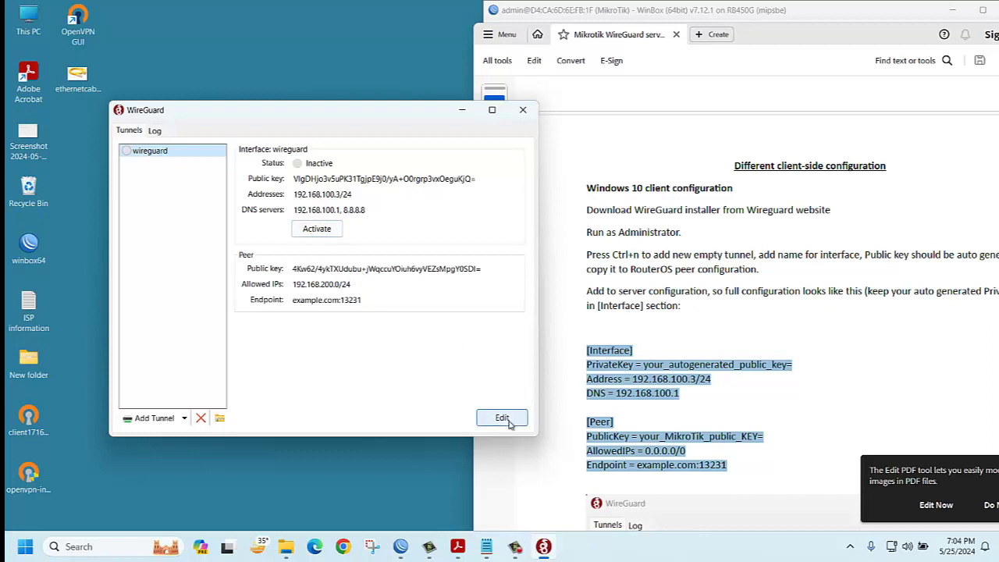
{"action": "left_click", "coordinate": [488, 422]}
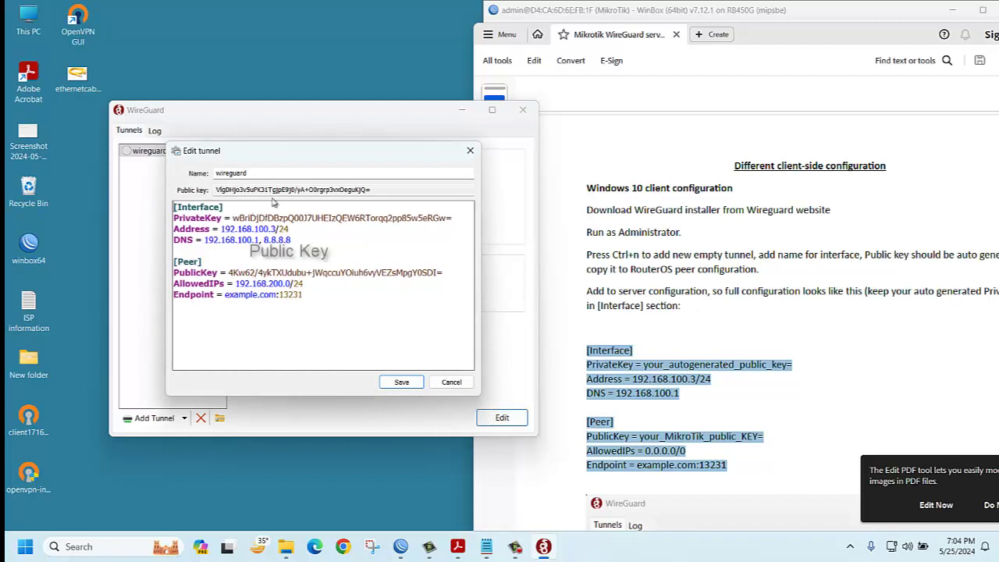
{"action": "left_click_drag", "start_coordinate": [377, 190], "coordinate": [228, 193]}
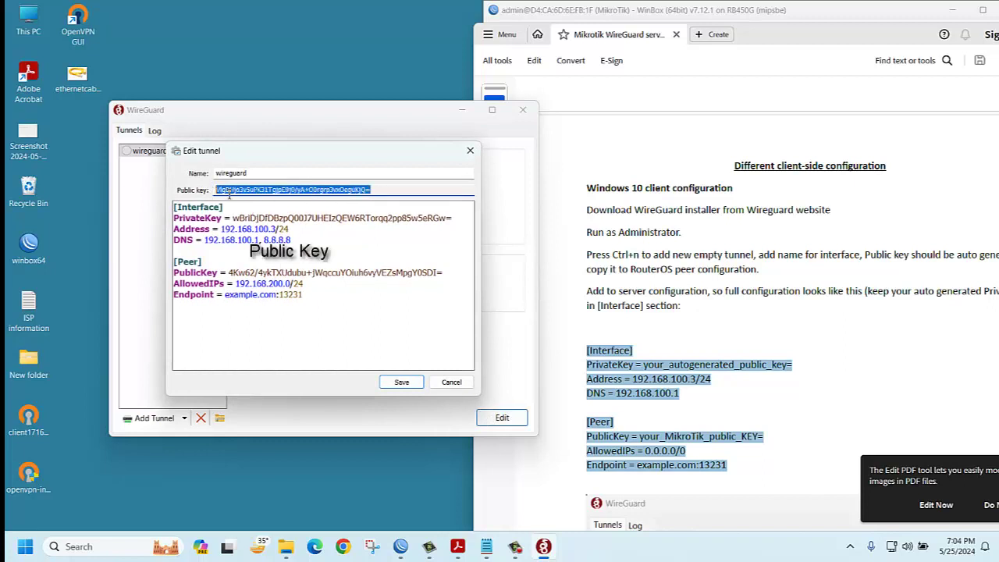
{"action": "right_click", "coordinate": [228, 193]}
{"action": "left_click", "coordinate": [269, 234]}
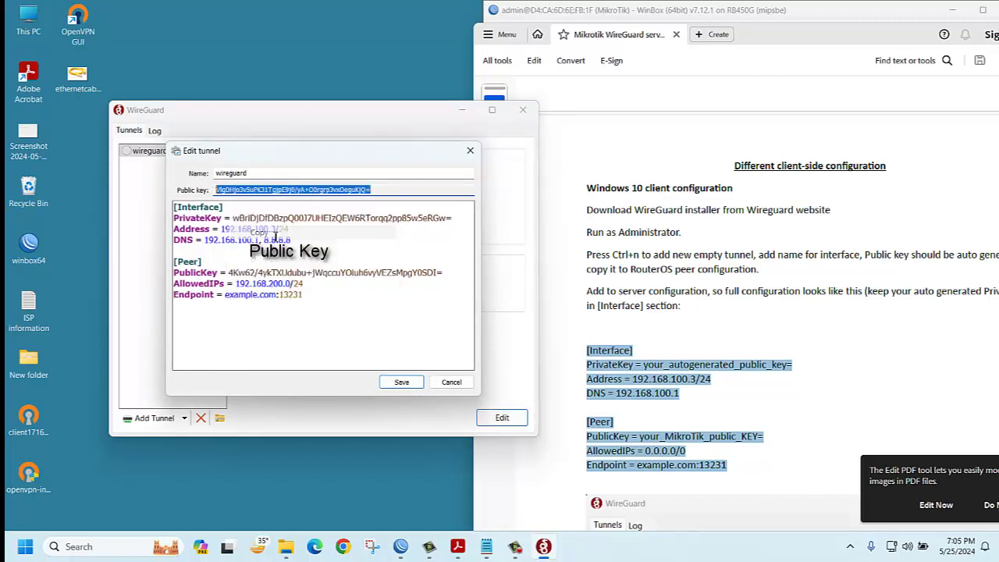
Switch to WinBox, start a new WireGuard peer on interface wireguard1, and paste the Windows client's public key into it
{"action": "left_click", "coordinate": [401, 546]}
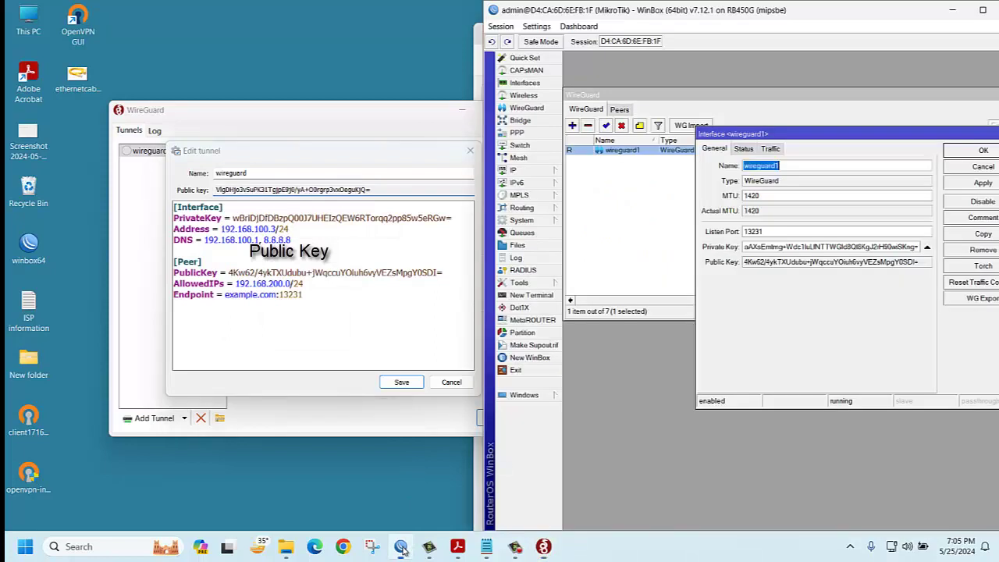
{"action": "left_click", "coordinate": [620, 110]}
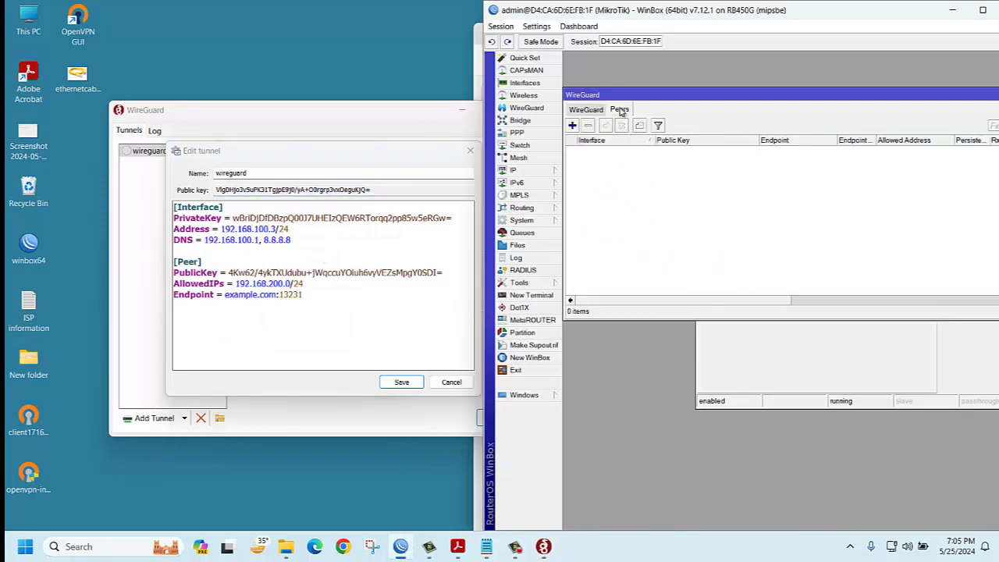
{"action": "left_click", "coordinate": [572, 127]}
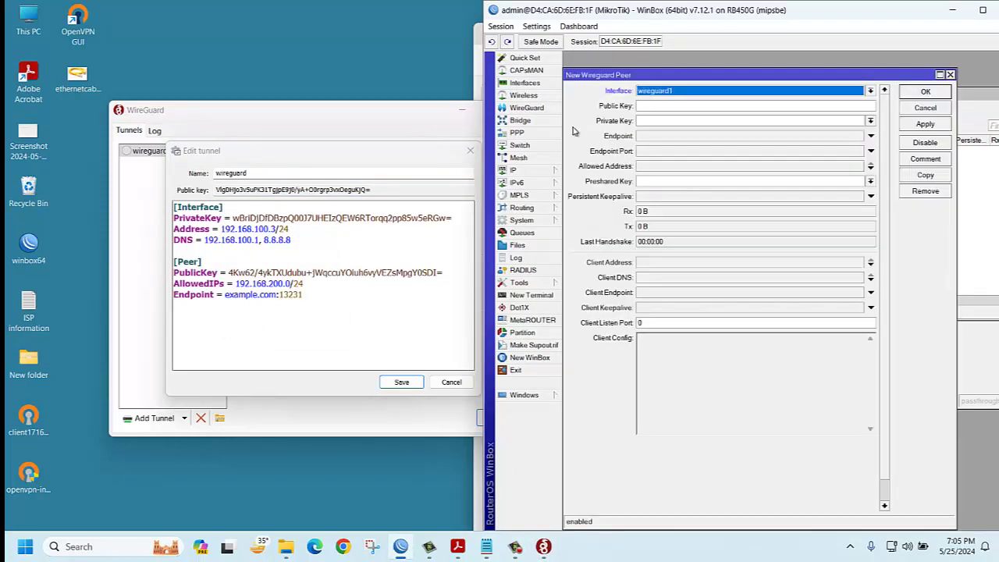
{"action": "left_click", "coordinate": [654, 106]}
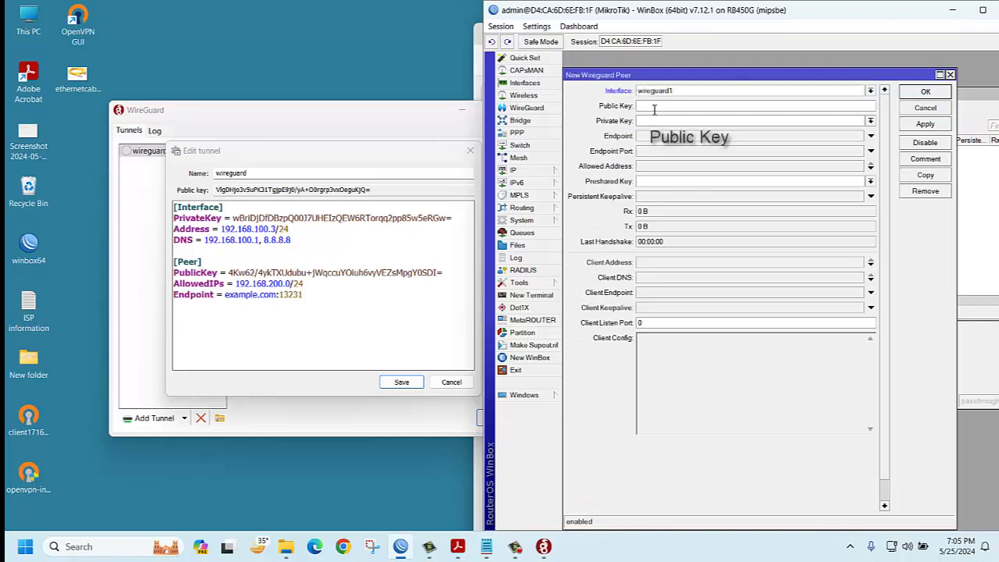
{"action": "key", "text": "ctrl+v"}
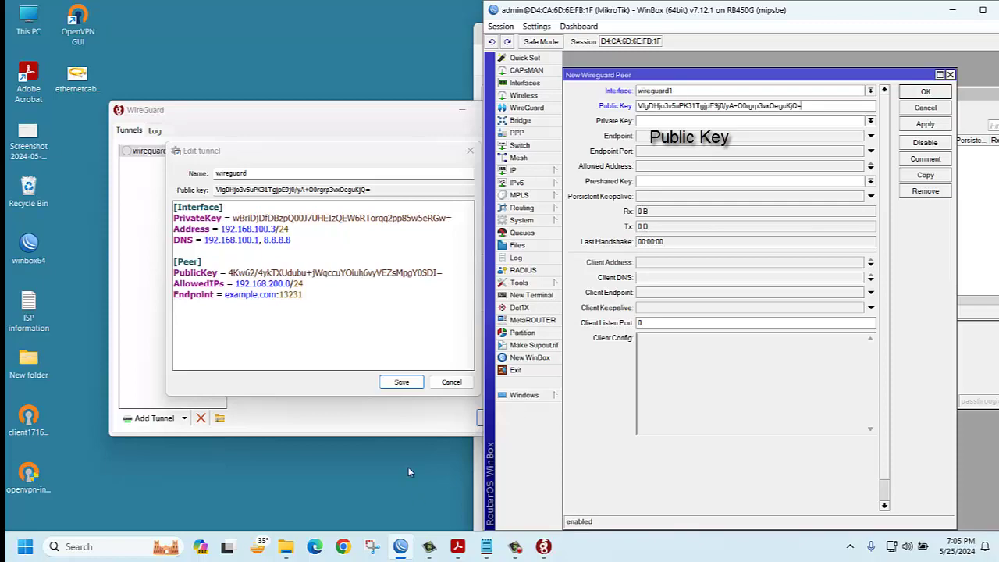
Check the peer example in the PDF guide, set the new peer's allowed address to 192.168.200.10, and save the peer
{"action": "left_click", "coordinate": [459, 548]}
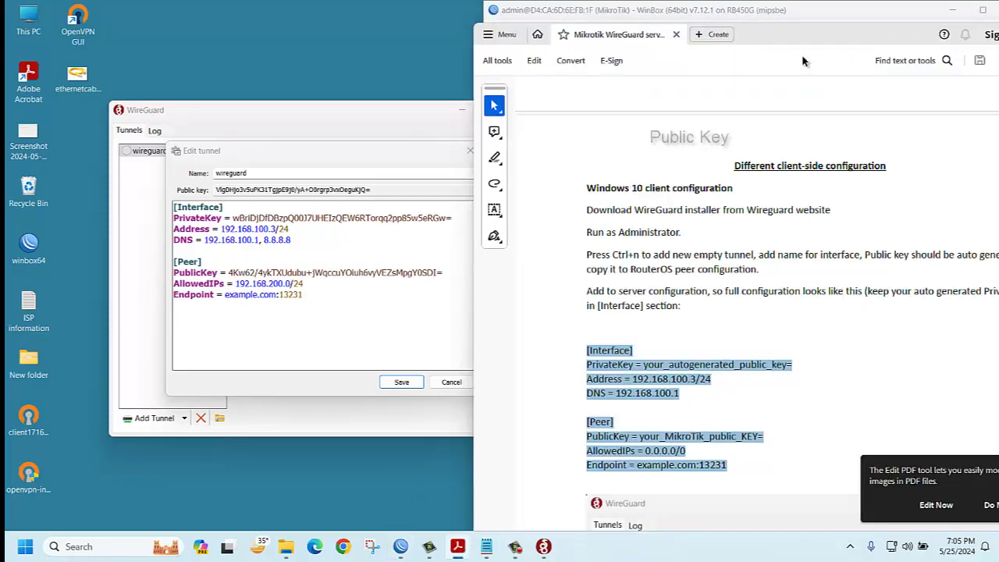
{"action": "left_click_drag", "start_coordinate": [636, 42], "coordinate": [128, 50]}
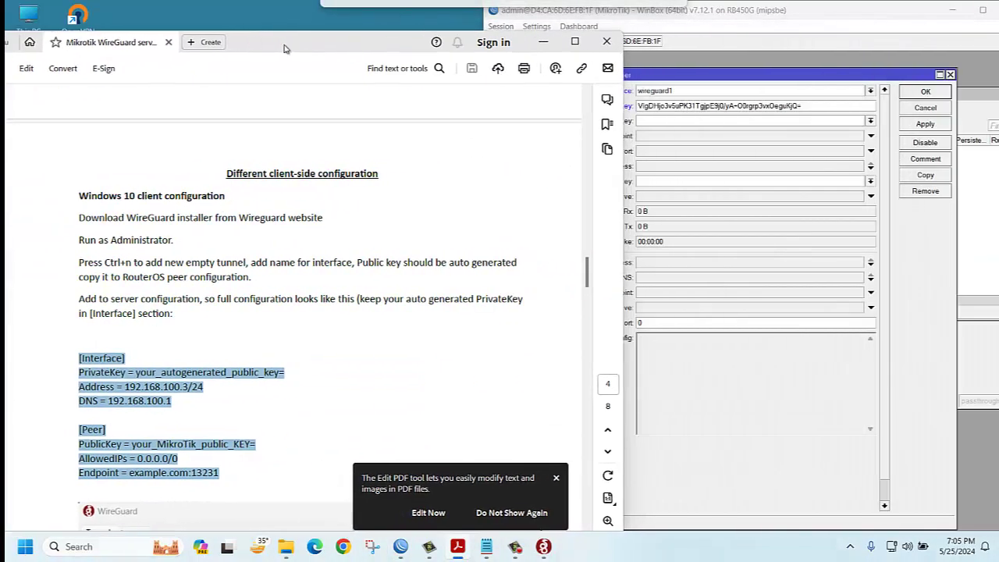
{"action": "scroll", "coordinate": [299, 349], "scroll_direction": "up", "scroll_amount": 10}
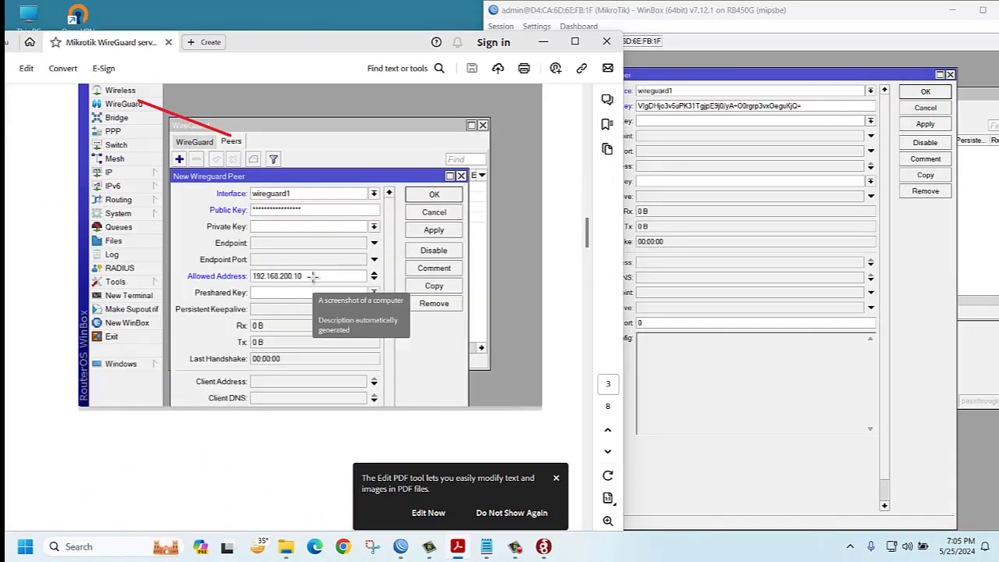
{"action": "left_click", "coordinate": [669, 177]}
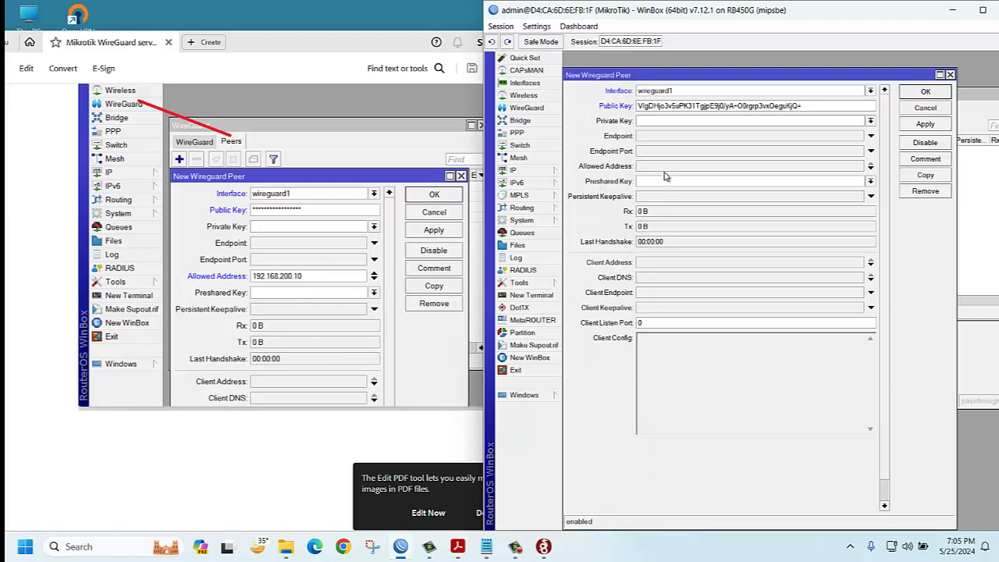
{"action": "left_click", "coordinate": [655, 169]}
{"action": "type", "text": "1"}
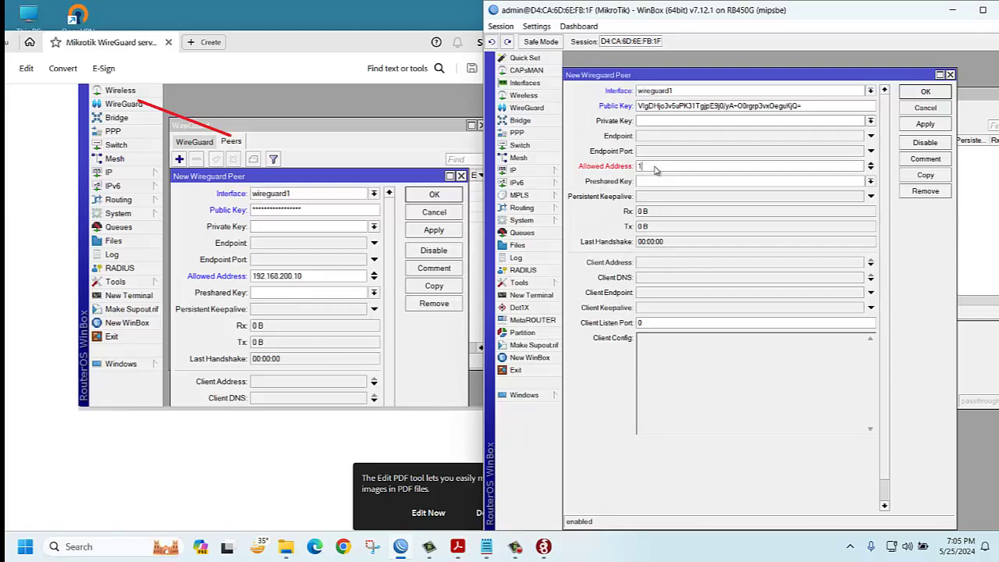
{"action": "type", "text": "92.168.200.10"}
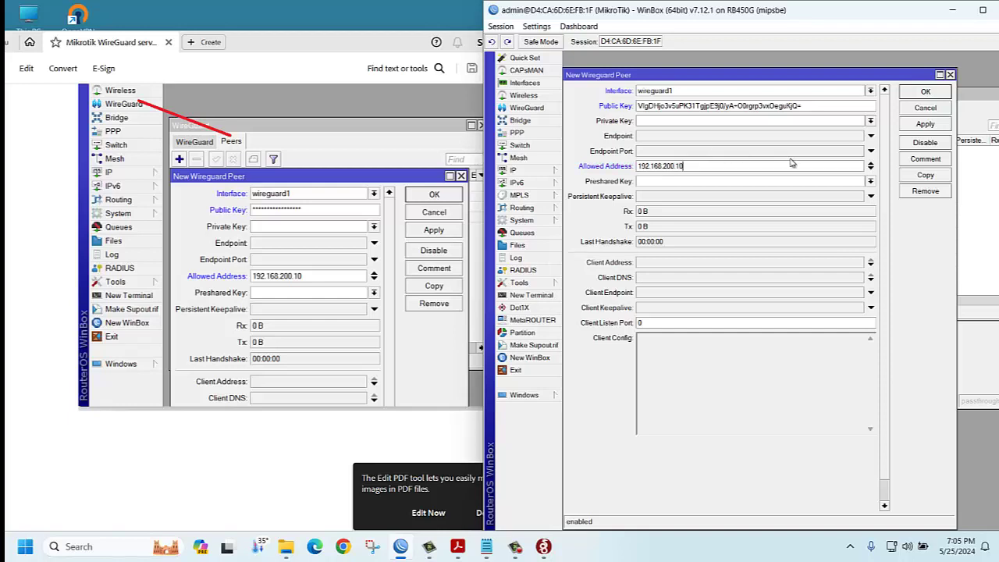
{"action": "left_click", "coordinate": [915, 126]}
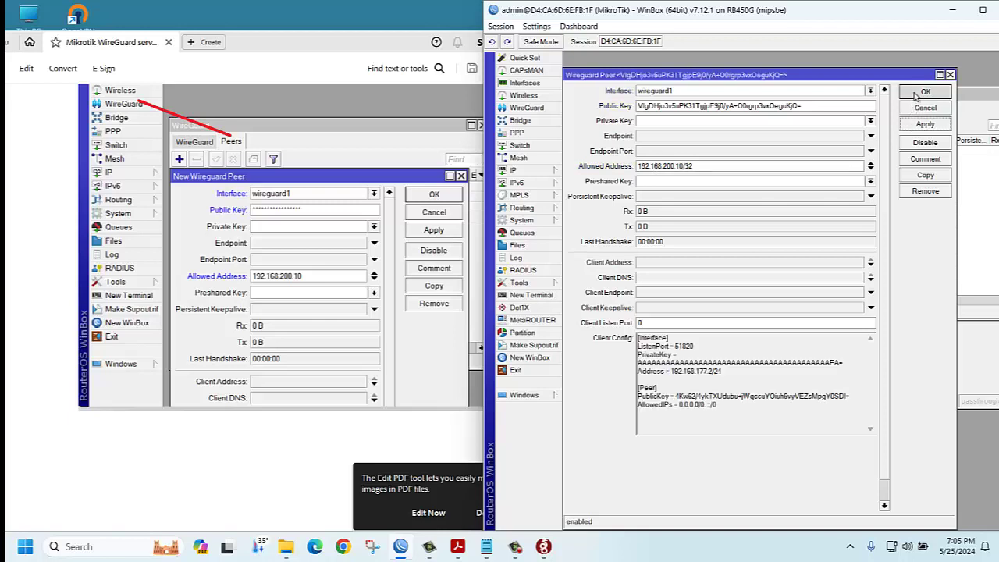
{"action": "left_click", "coordinate": [914, 92]}
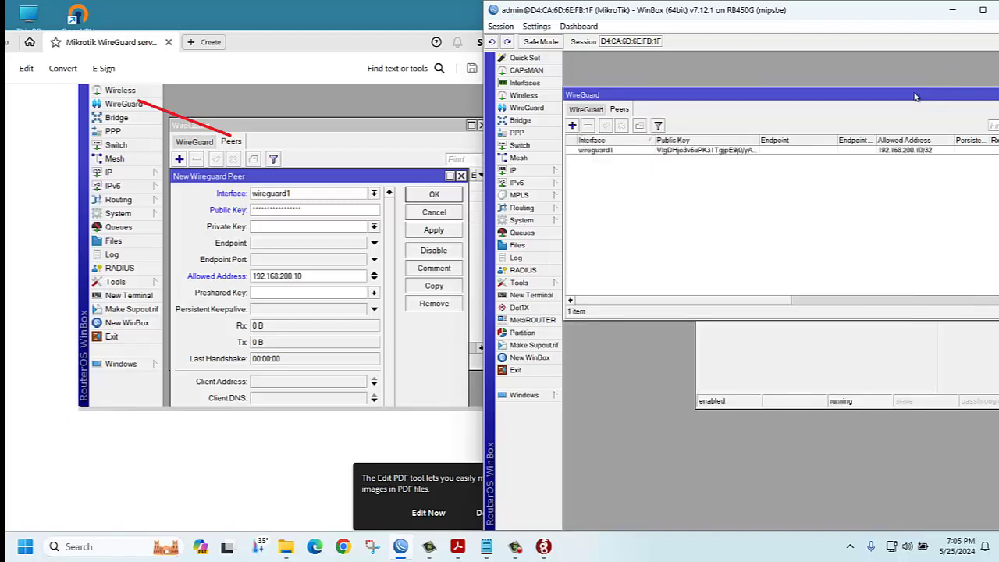
Close the PDF guide and minimize WinBox, leaving the WireGuard tunnel editor open on the desktop
{"action": "left_click", "coordinate": [543, 546]}
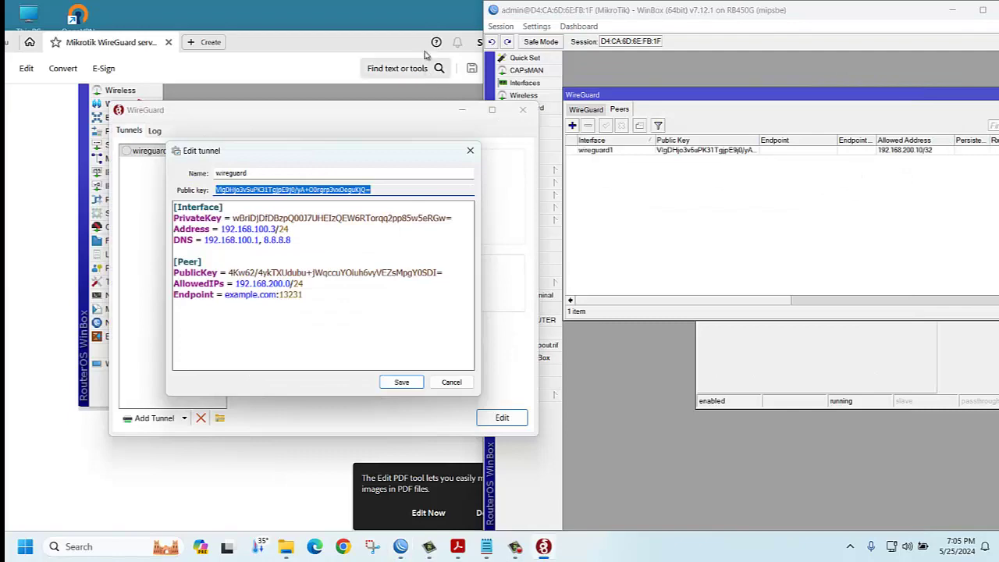
{"action": "left_click", "coordinate": [370, 50]}
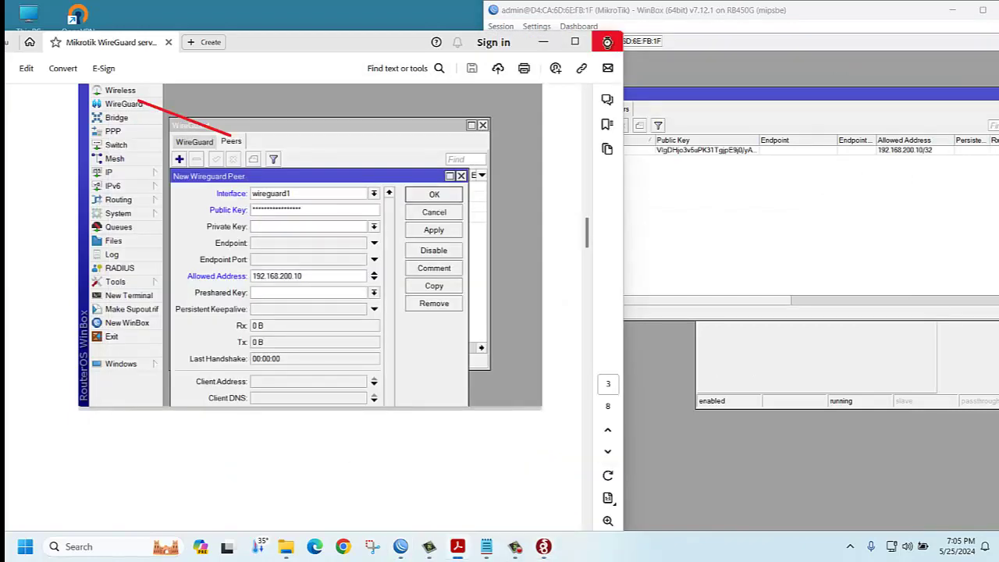
{"action": "left_click", "coordinate": [607, 41]}
{"action": "left_click_drag", "start_coordinate": [955, 13], "coordinate": [831, 14]}
{"action": "left_click", "coordinate": [830, 11]}
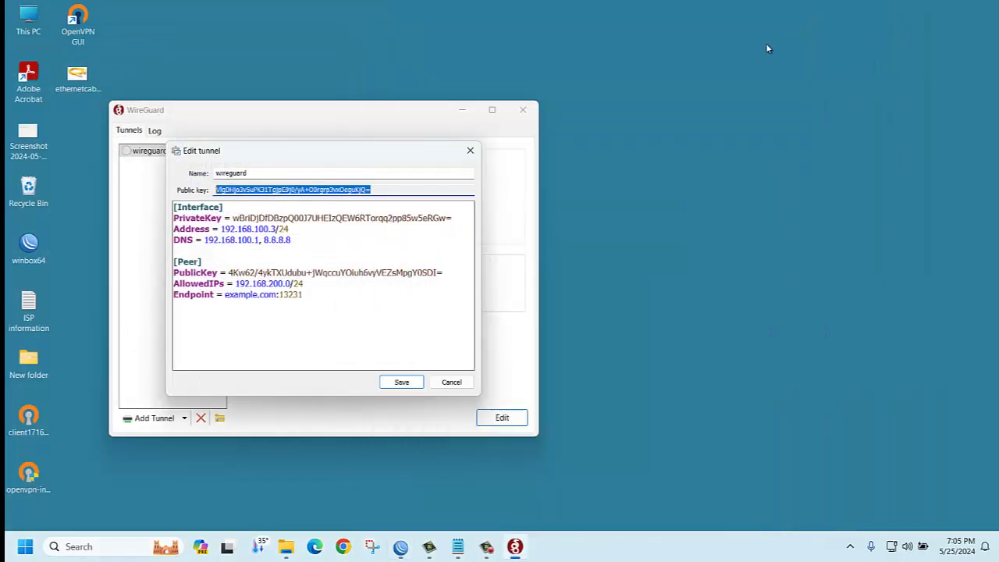
Save the wireguard tunnel in the Windows client and activate it
{"action": "left_click", "coordinate": [401, 382]}
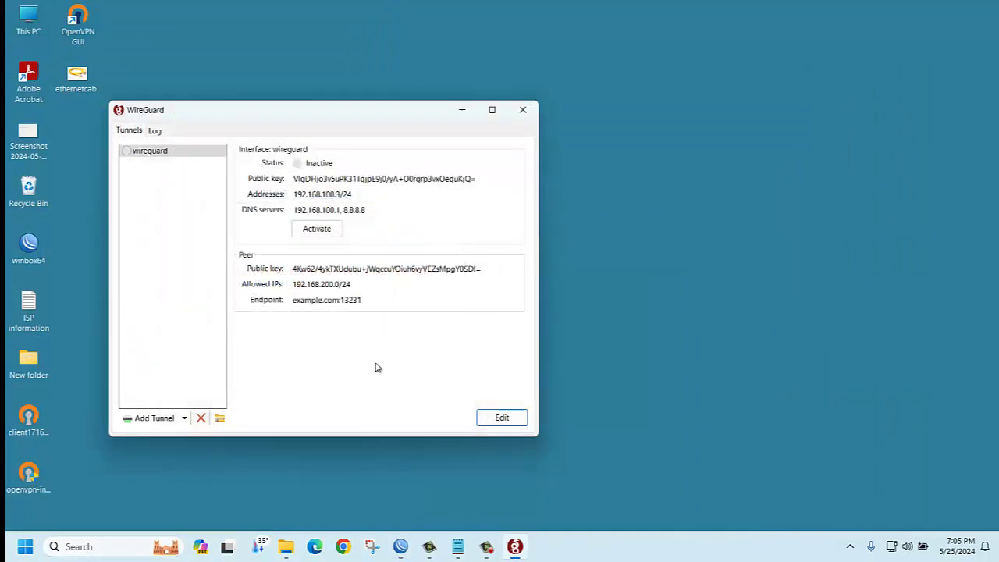
{"action": "left_click", "coordinate": [316, 229]}
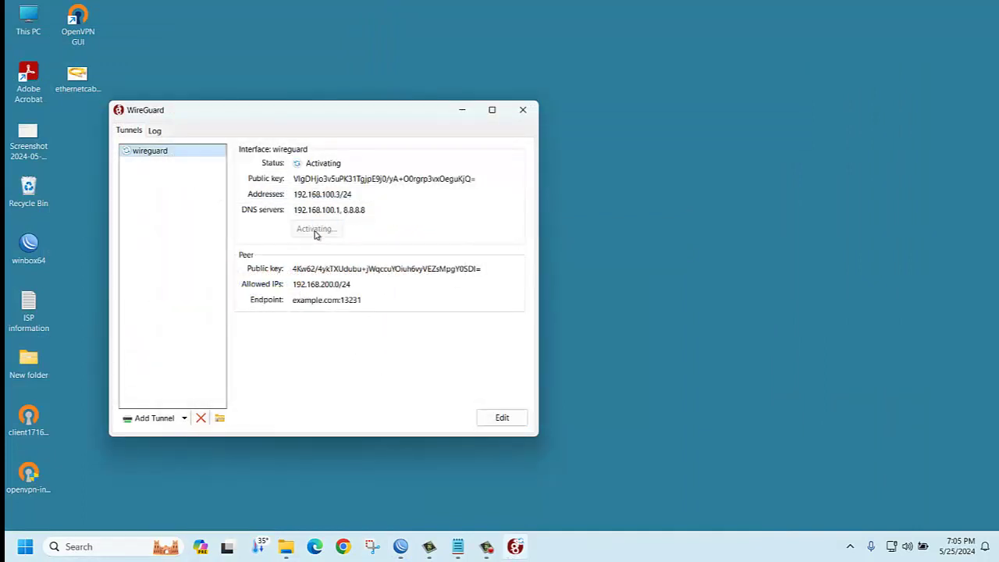